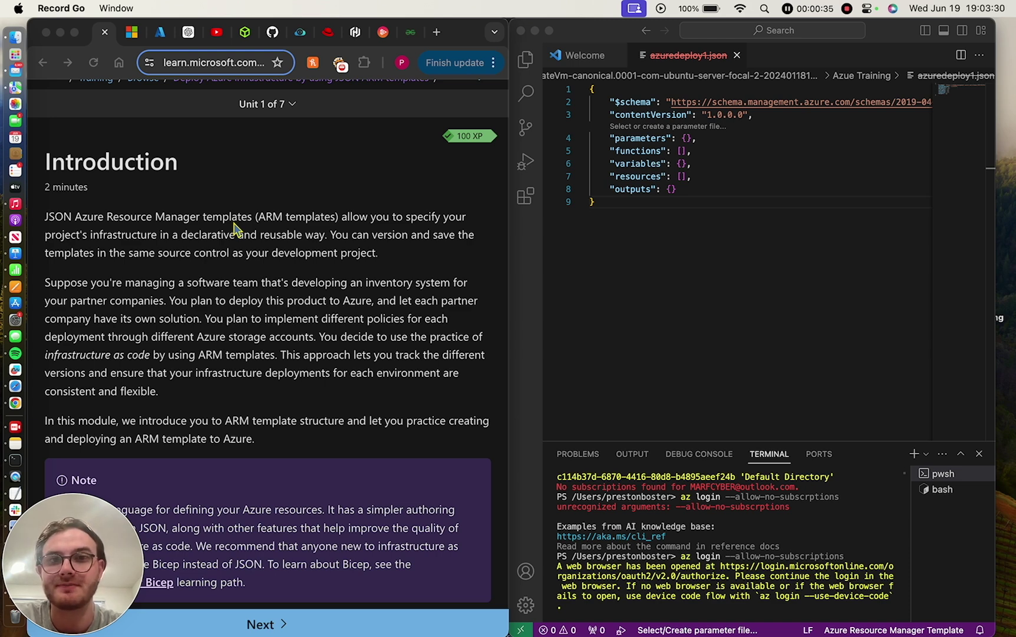
- Read through the Introduction unit's learning objectives and prerequisites for the JSON ARM templates module
scroll(235, 228, down, 6)
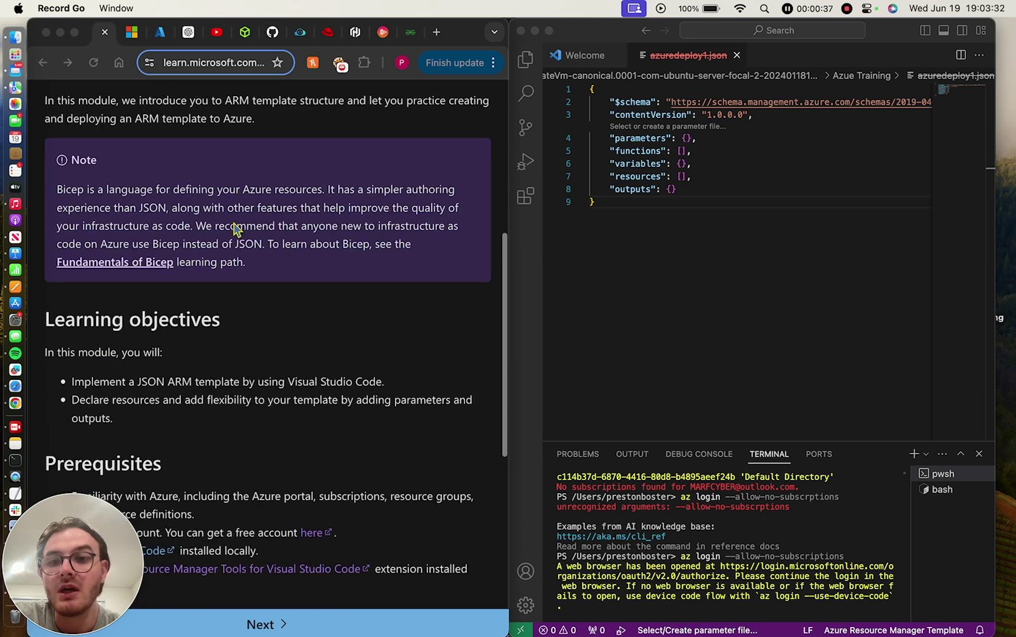
scroll(235, 228, down, 3)
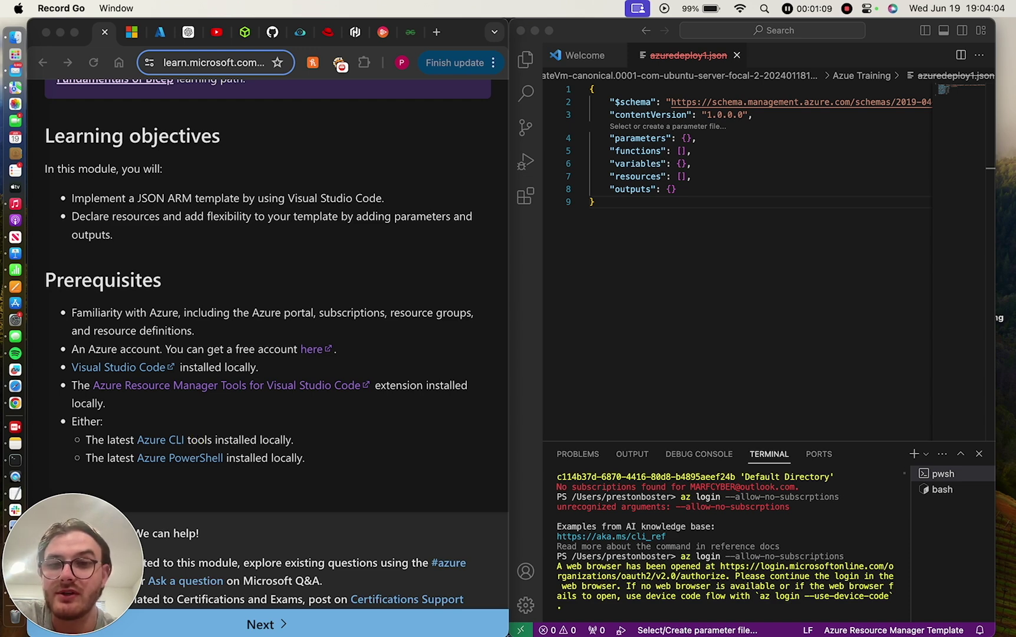
scroll(304, 295, down, 5)
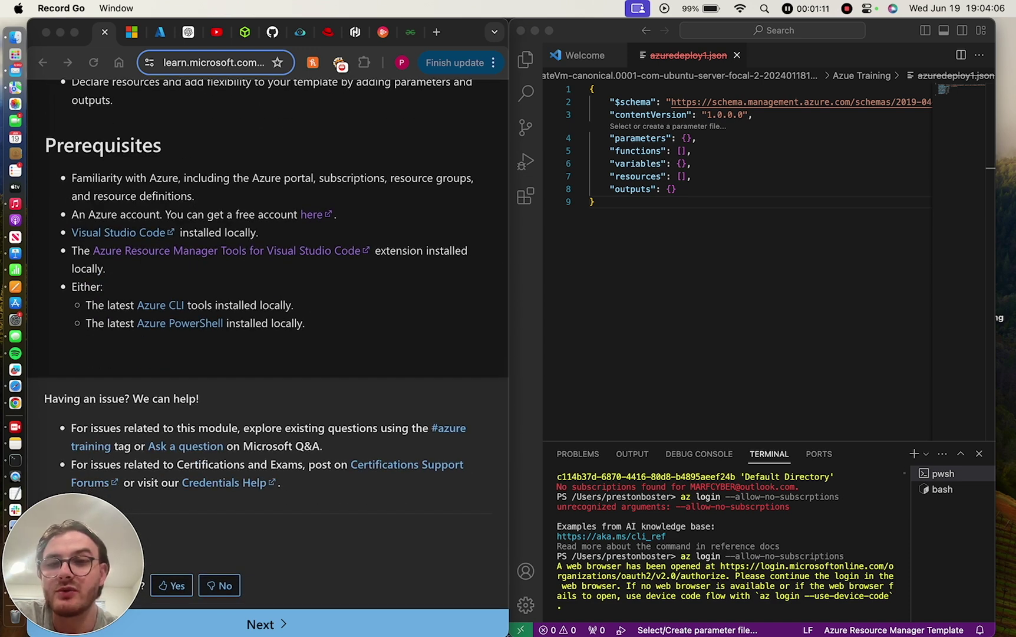
scroll(177, 331, up, 3)
- Switch to the Terminal window, examine the output of "brew update && brew install azure-cli", and minimize the window
click(15, 460)
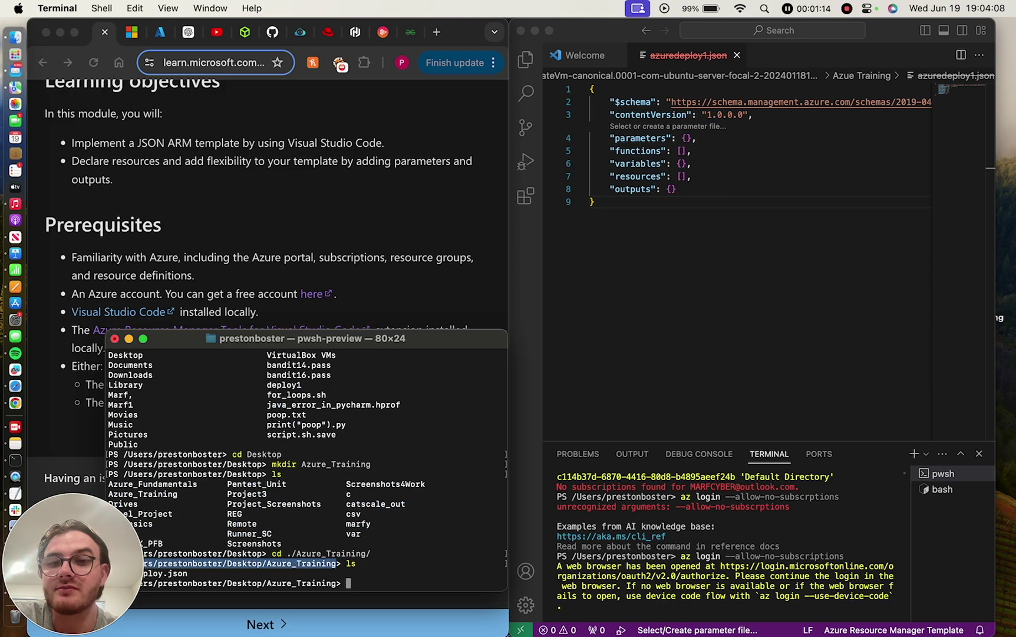
scroll(273, 433, up, 20)
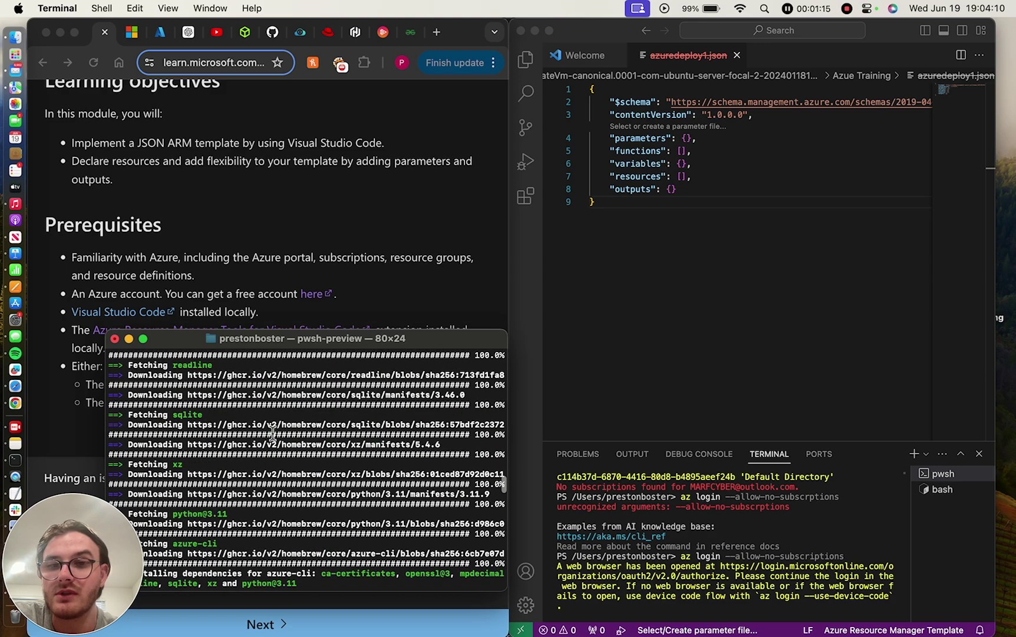
scroll(273, 433, up, 10)
scroll(273, 434, down, 8)
scroll(273, 433, up, 8)
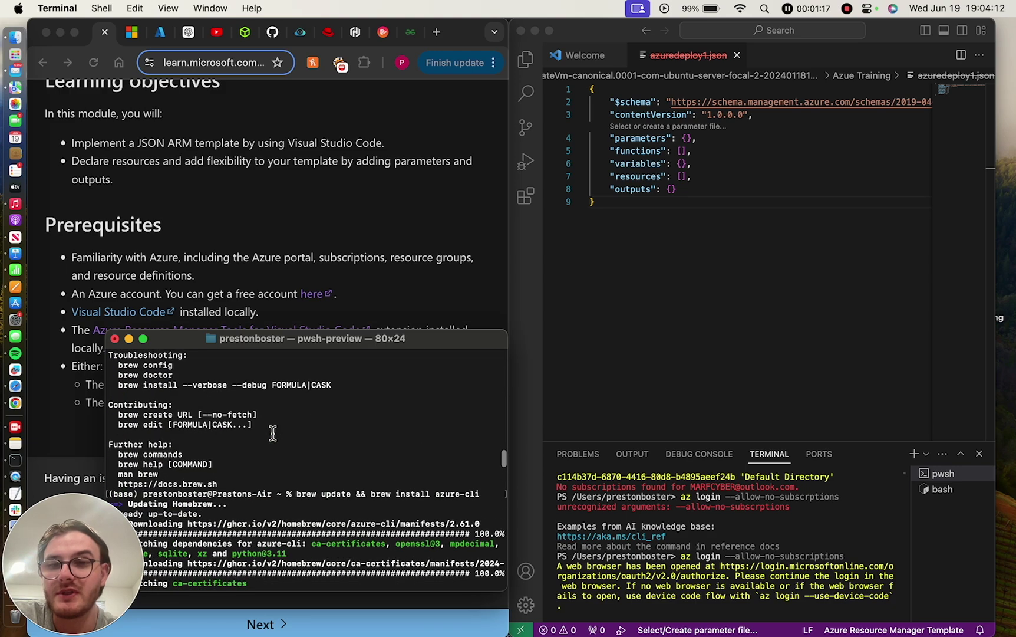
click(114, 339)
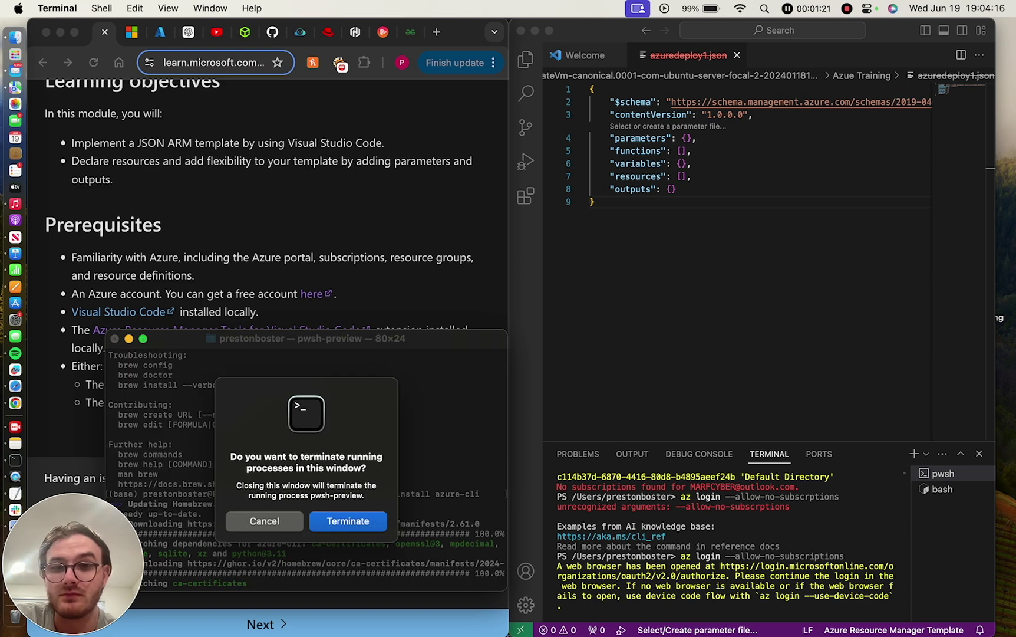
key(Escape)
key(super+m)
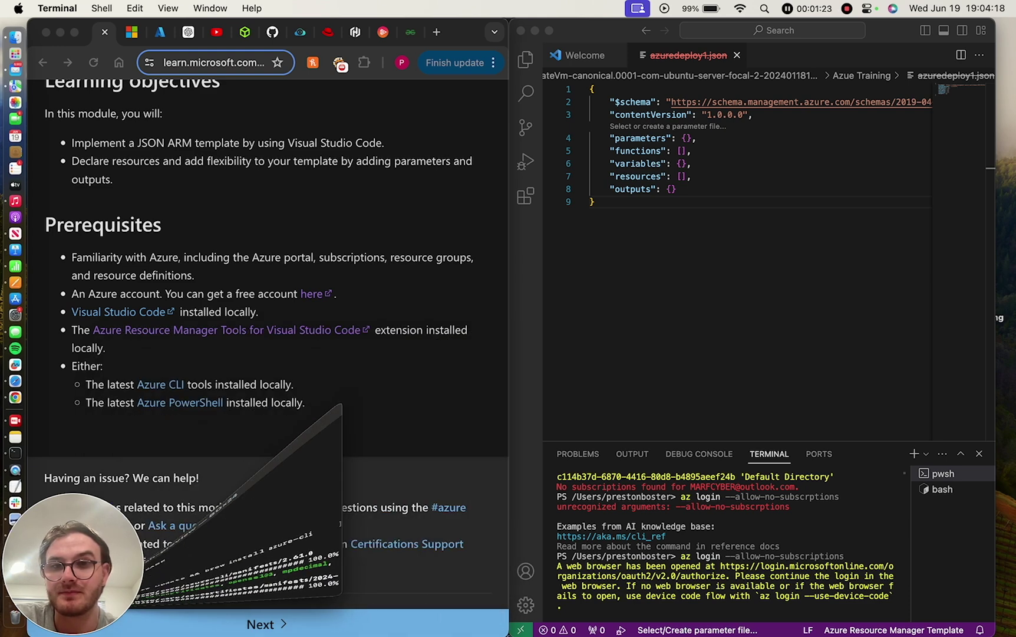
- Advance to the unit "Explore Azure Resource Manager template structure" and skim its infrastructure as code introduction
click(74, 623)
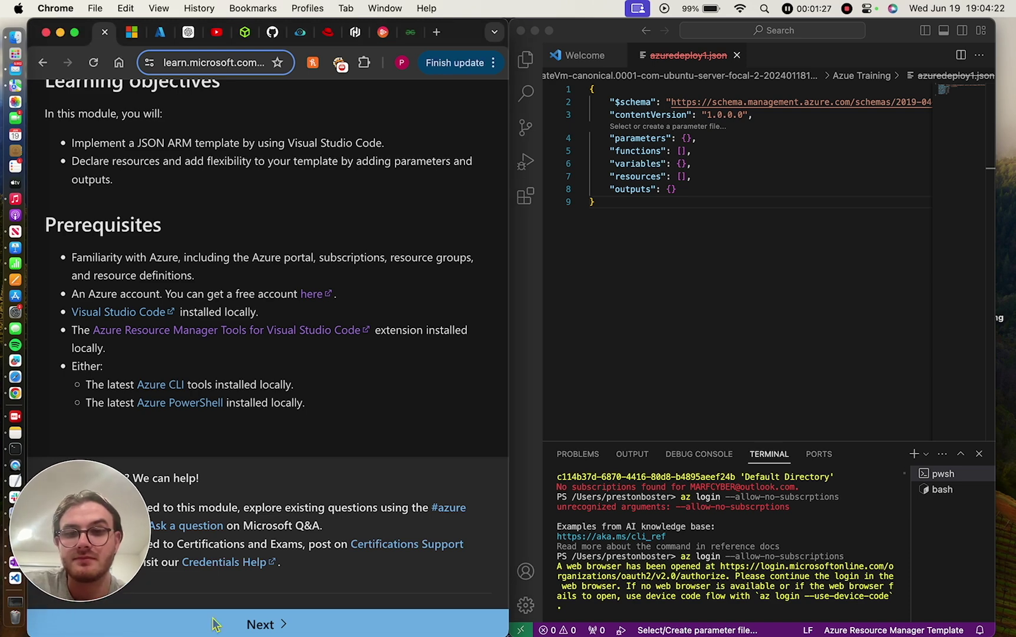
click(286, 624)
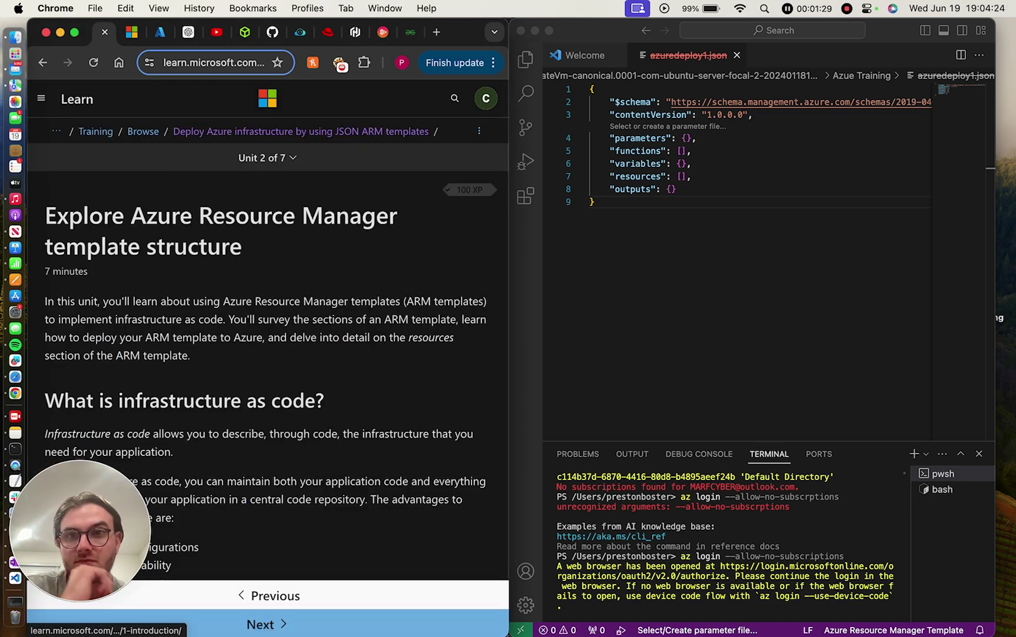
scroll(286, 623, down, 5)
scroll(248, 322, down, 8)
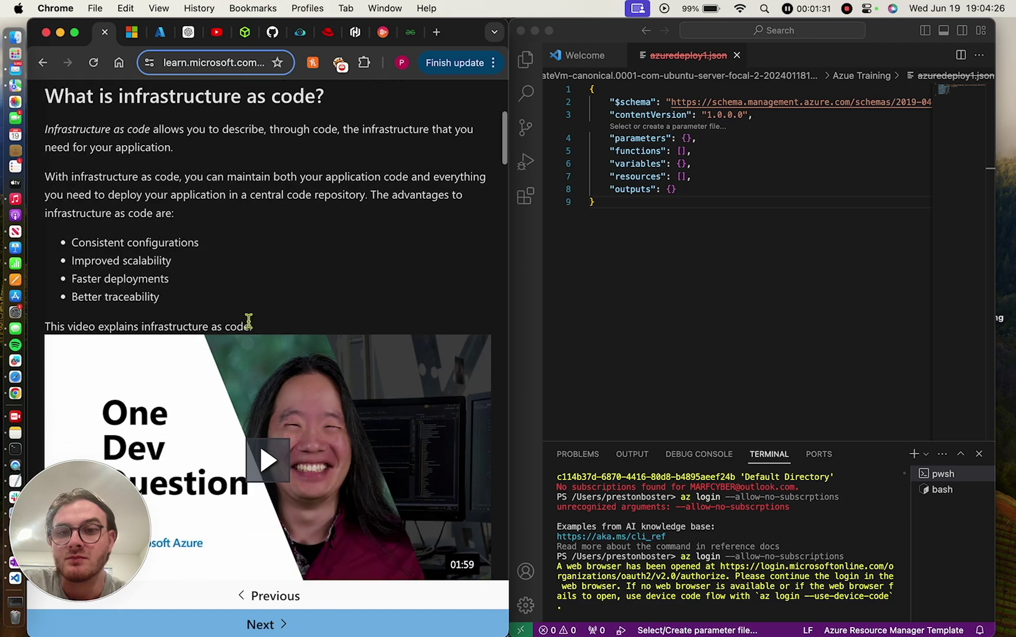
scroll(249, 321, up, 7)
scroll(249, 321, up, 1)
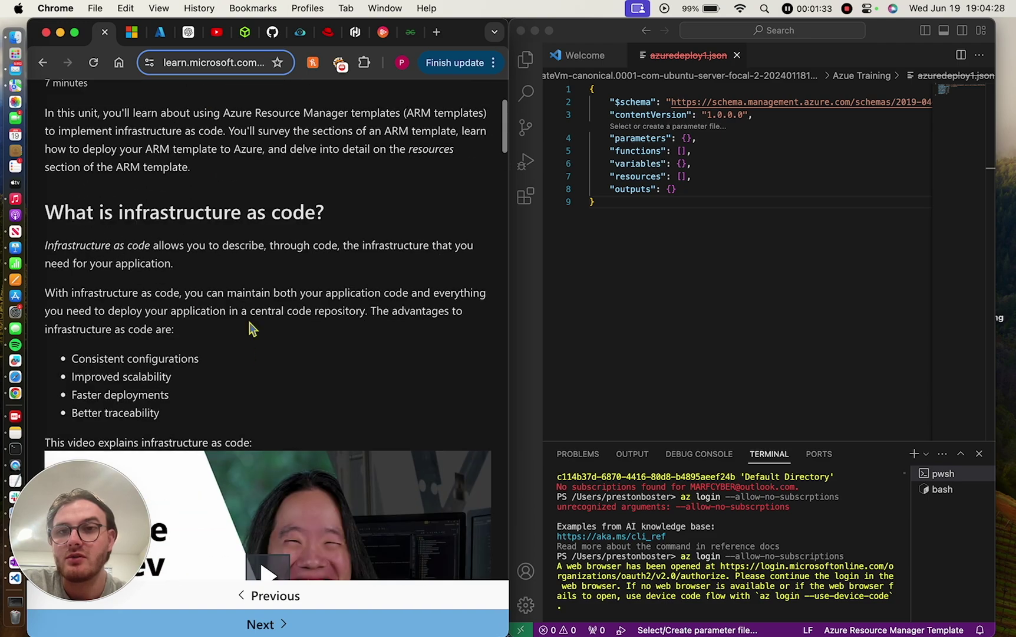
scroll(249, 321, down, 15)
scroll(249, 320, down, 10)
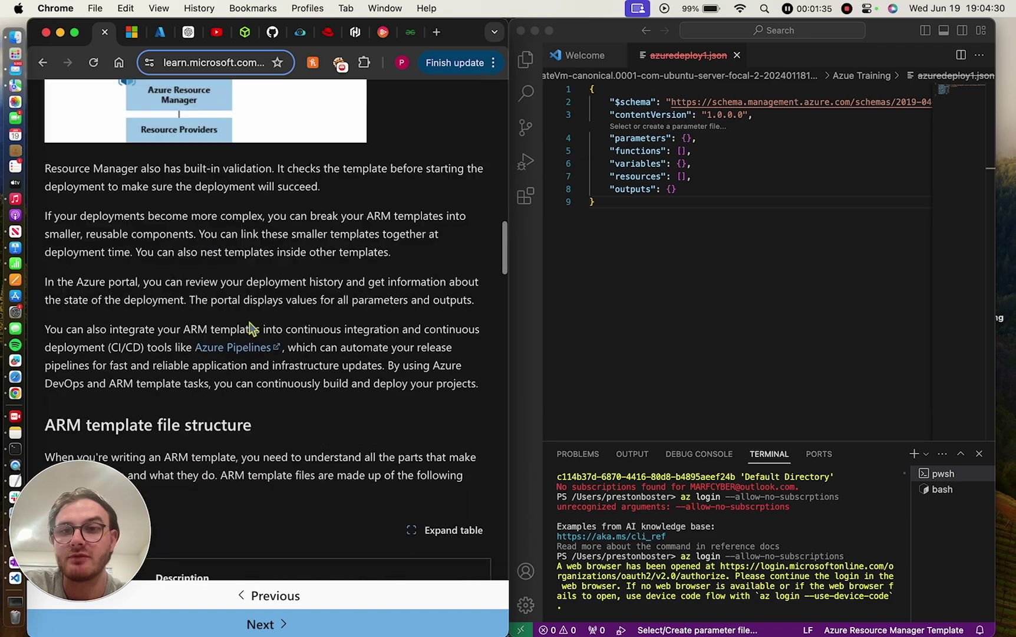
scroll(250, 324, up, 20)
scroll(253, 328, down, 5)
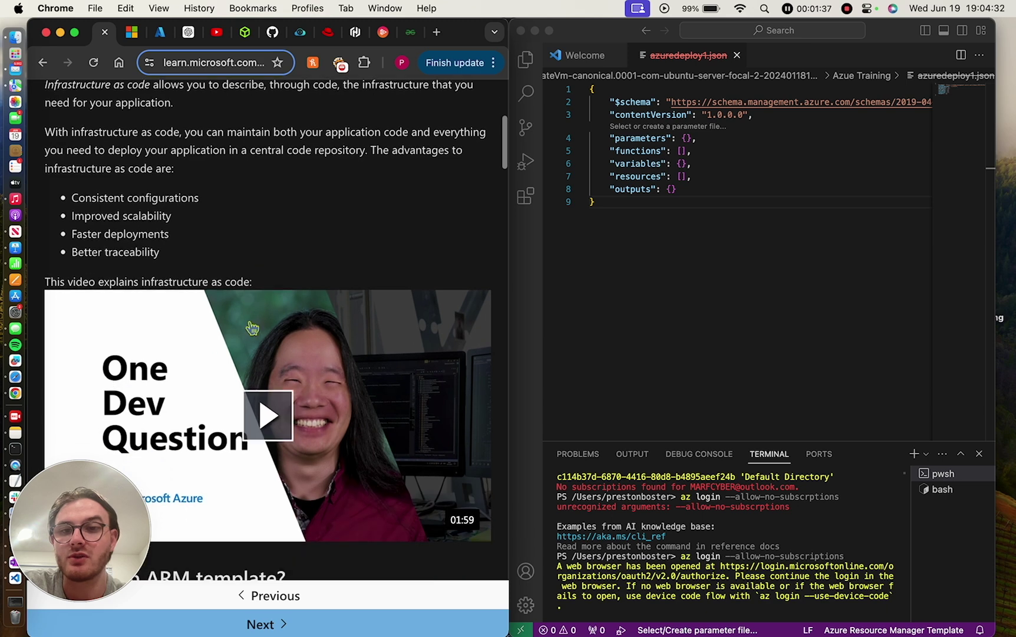
scroll(248, 236, up, 10)
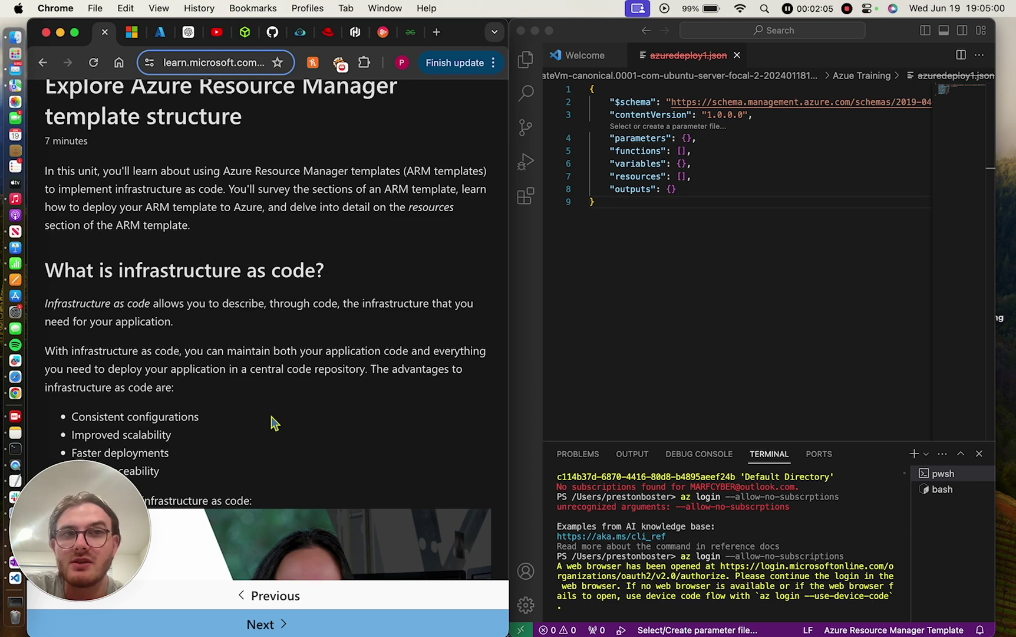
- Read the listed advantages of infrastructure as code and the section explaining what an ARM template is
scroll(272, 417, down, 3)
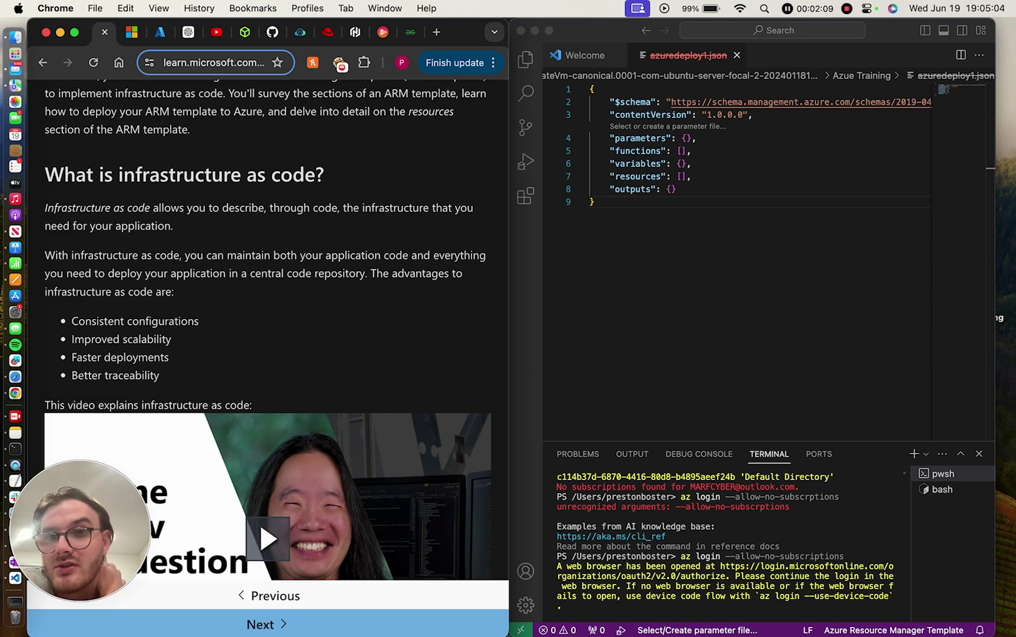
mouse_move(72, 339)
mouse_down()
mouse_move(170, 357)
mouse_move(171, 339)
mouse_move(72, 339)
mouse_up()
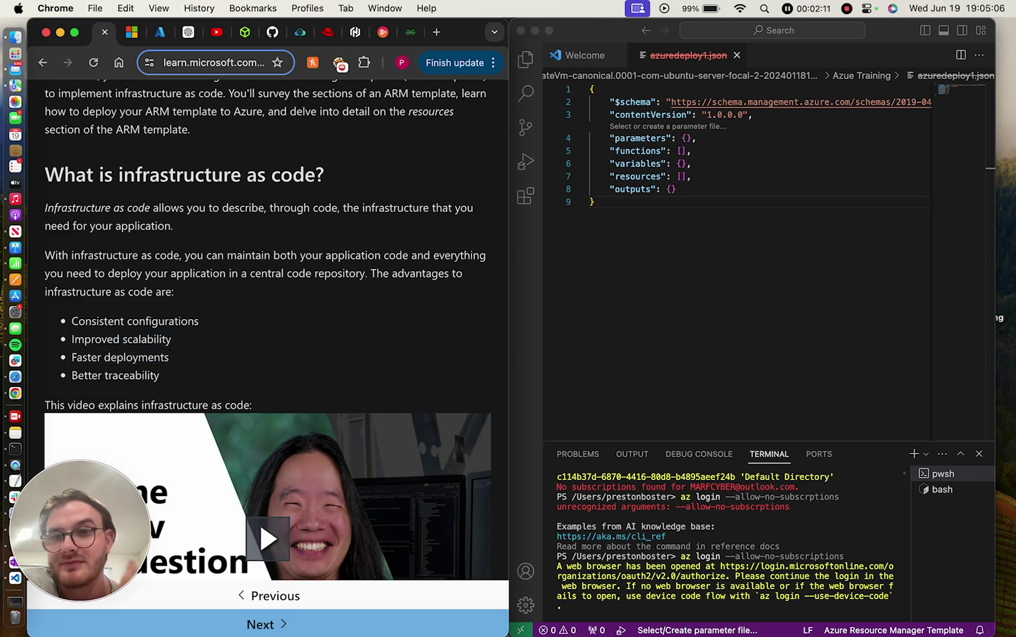
scroll(381, 289, down, 5)
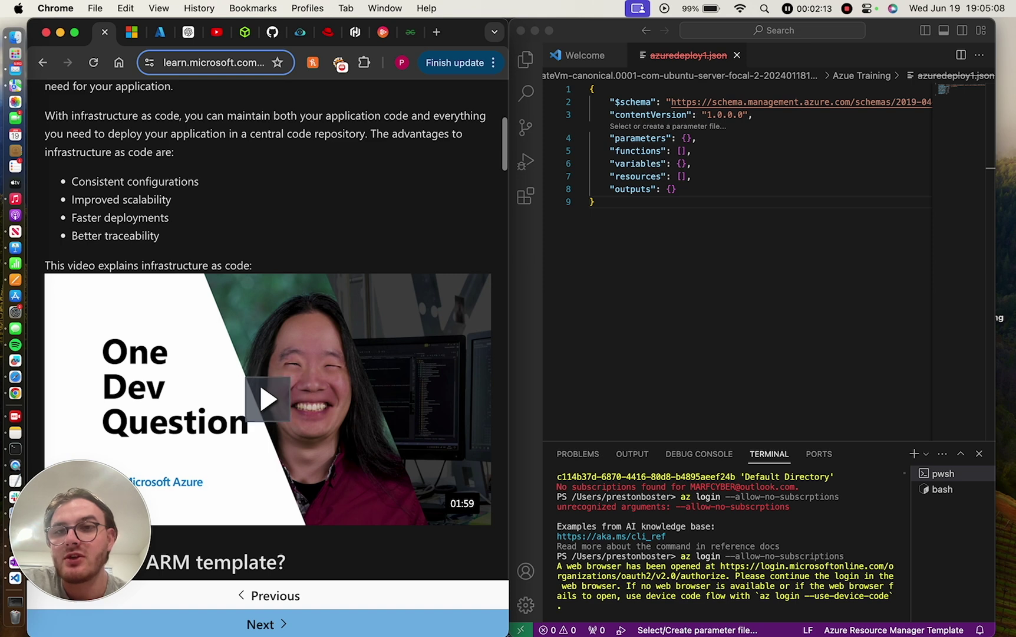
drag(71, 236, 159, 236)
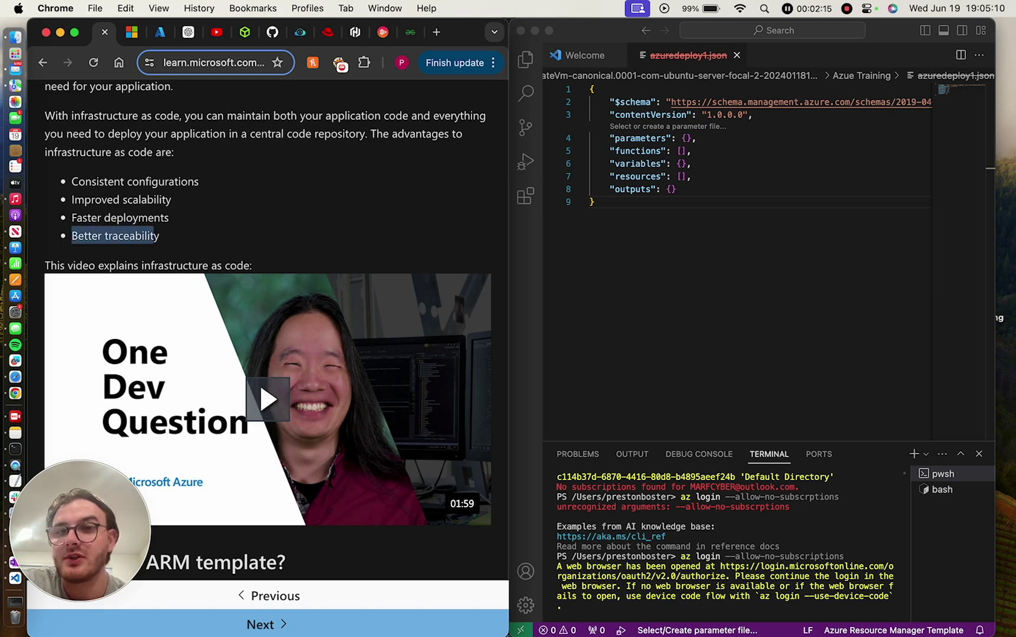
click(155, 237)
scroll(156, 239, down, 4)
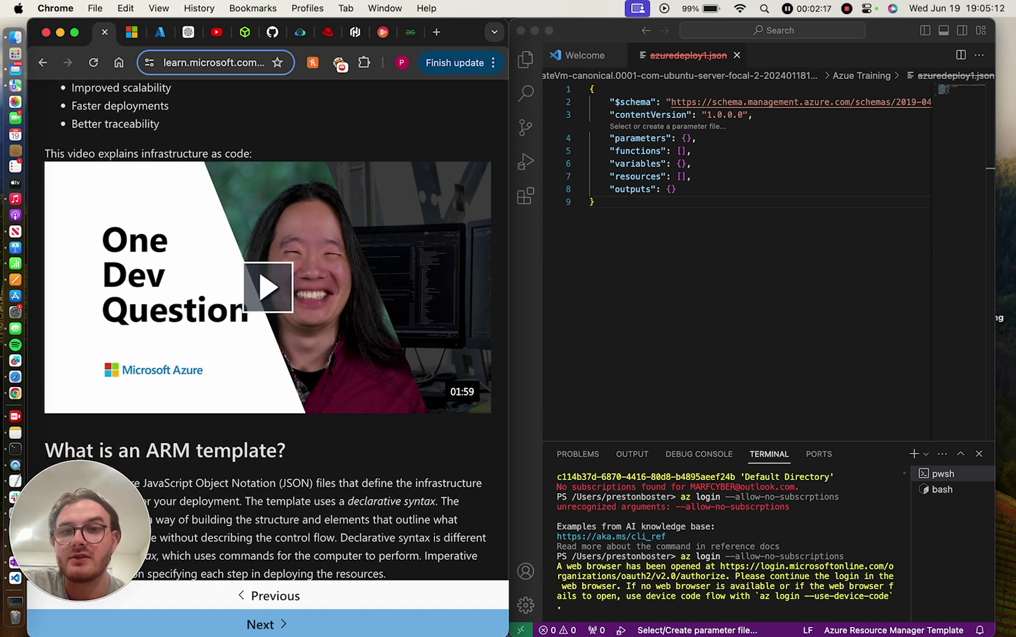
scroll(289, 464, down, 5)
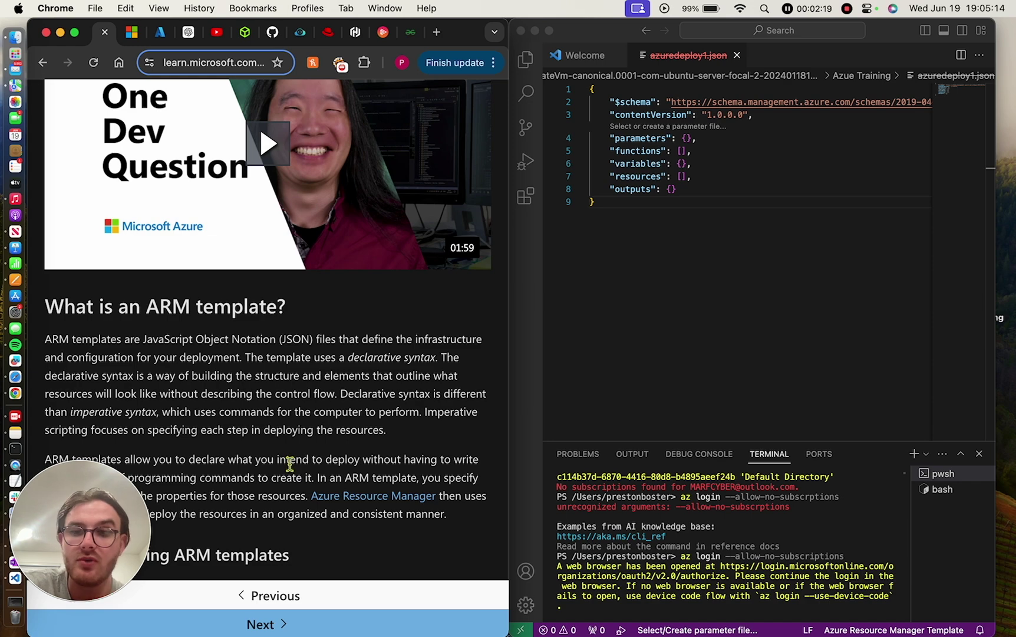
- Examine the benefits of ARM templates, the table of template file elements, and the Azure CLI deployment commands
scroll(290, 464, down, 15)
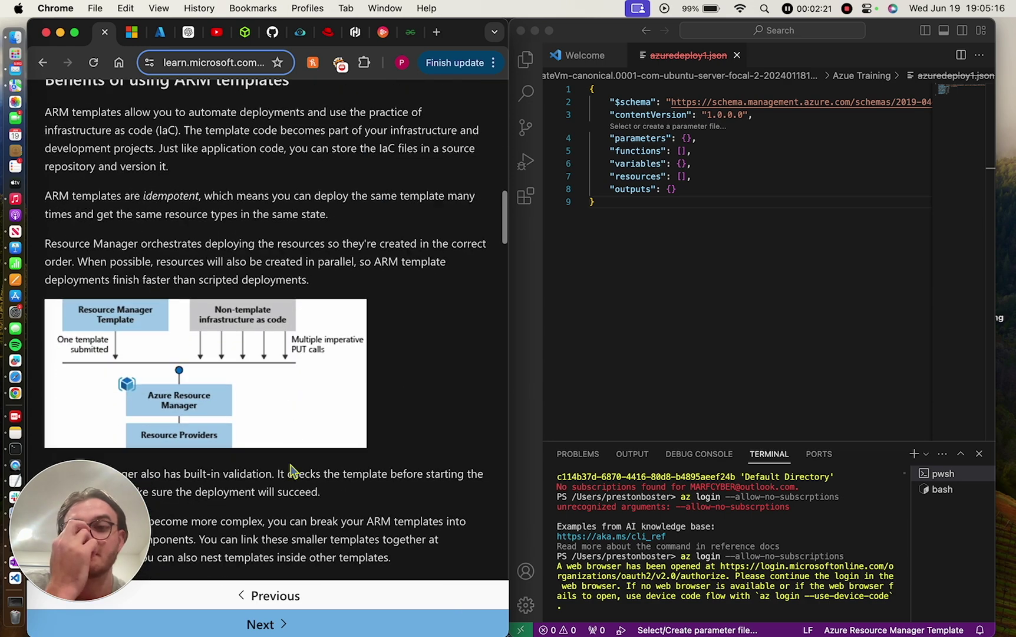
scroll(289, 470, down, 20)
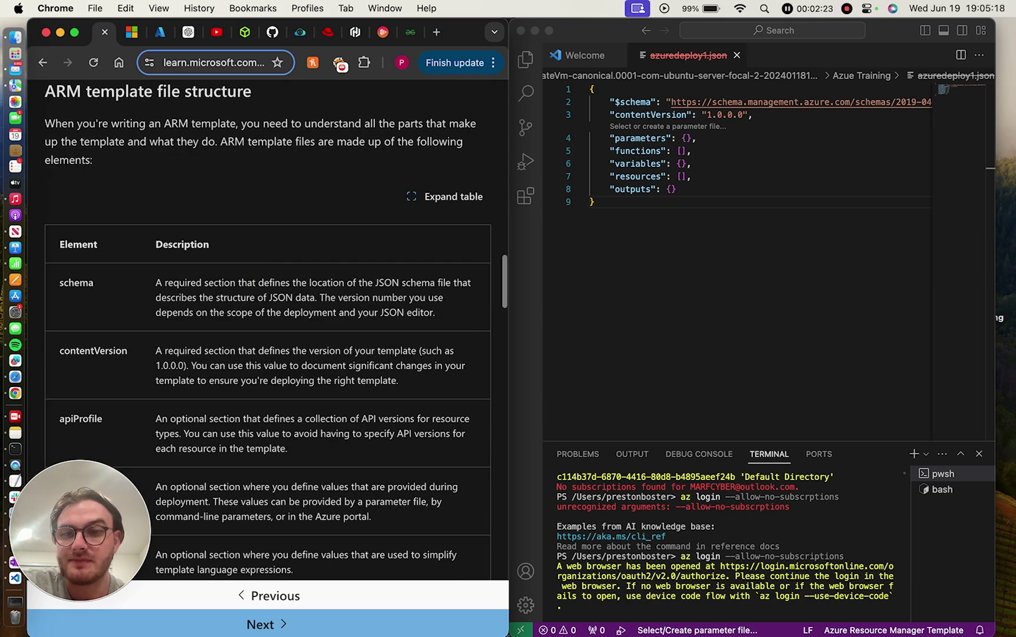
scroll(289, 470, down, 12)
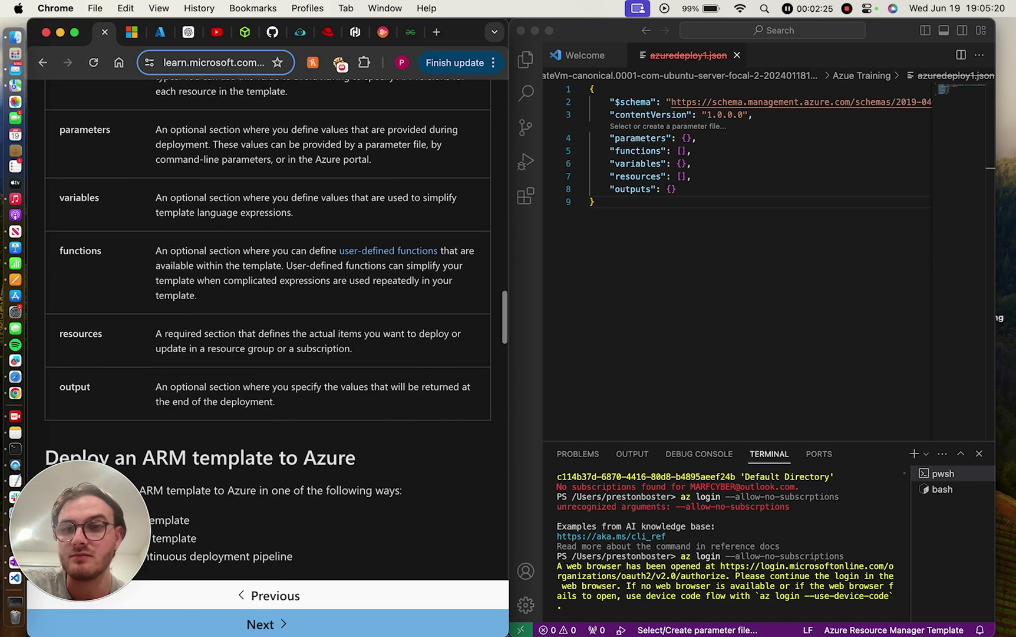
scroll(250, 256, up, 12)
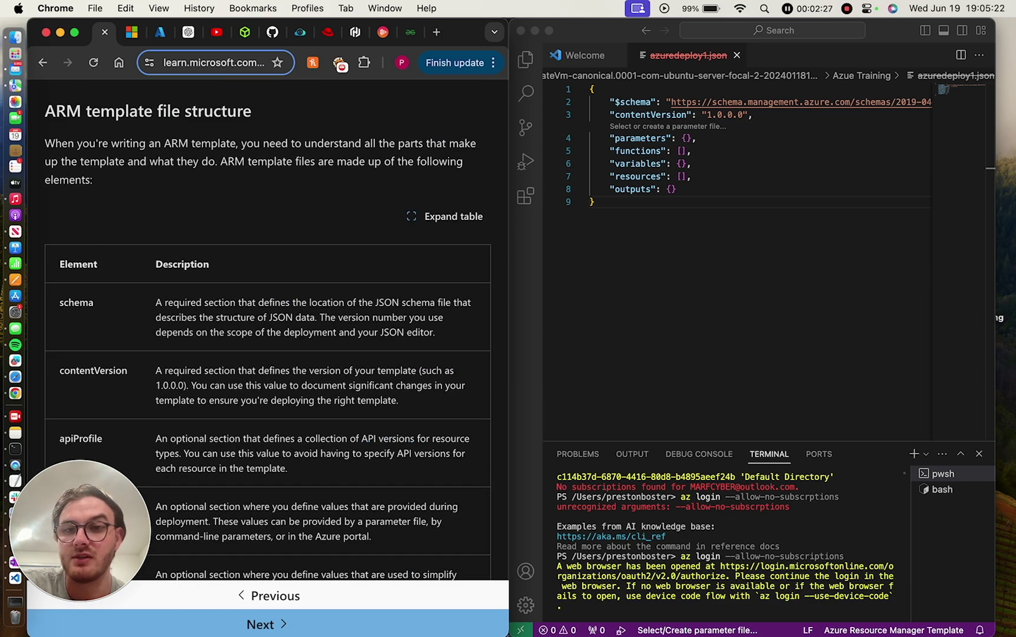
scroll(268, 330, down, 6)
scroll(268, 331, up, 5)
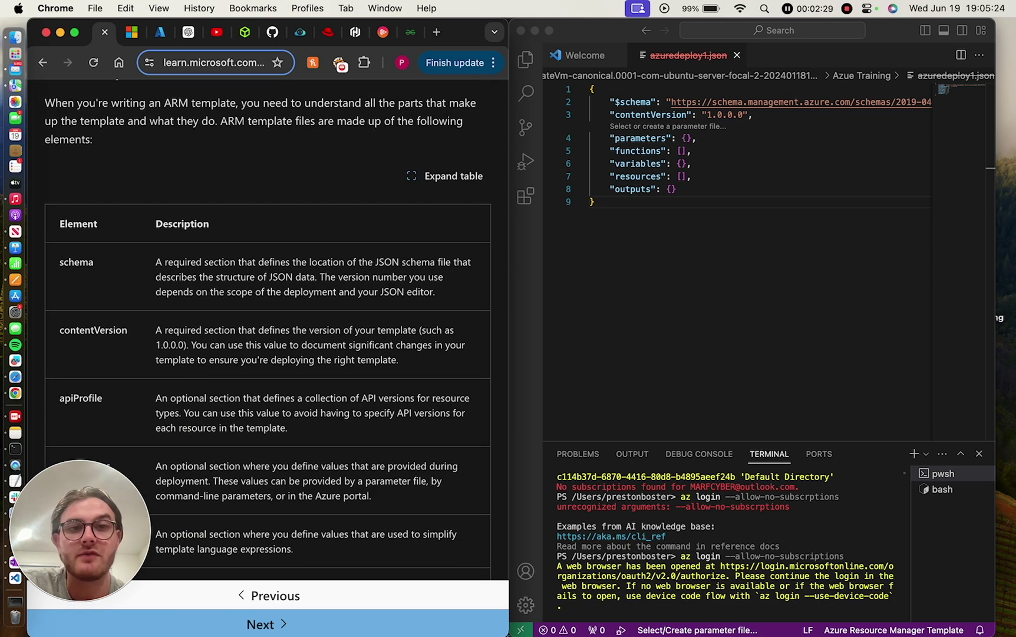
scroll(221, 322, down, 5)
scroll(221, 322, up, 5)
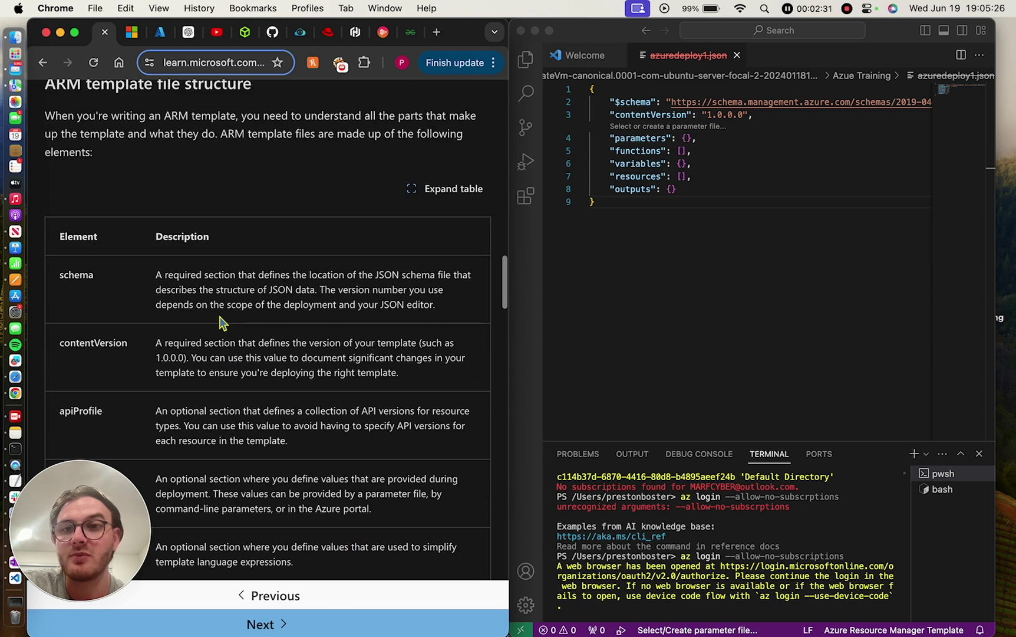
scroll(221, 322, down, 8)
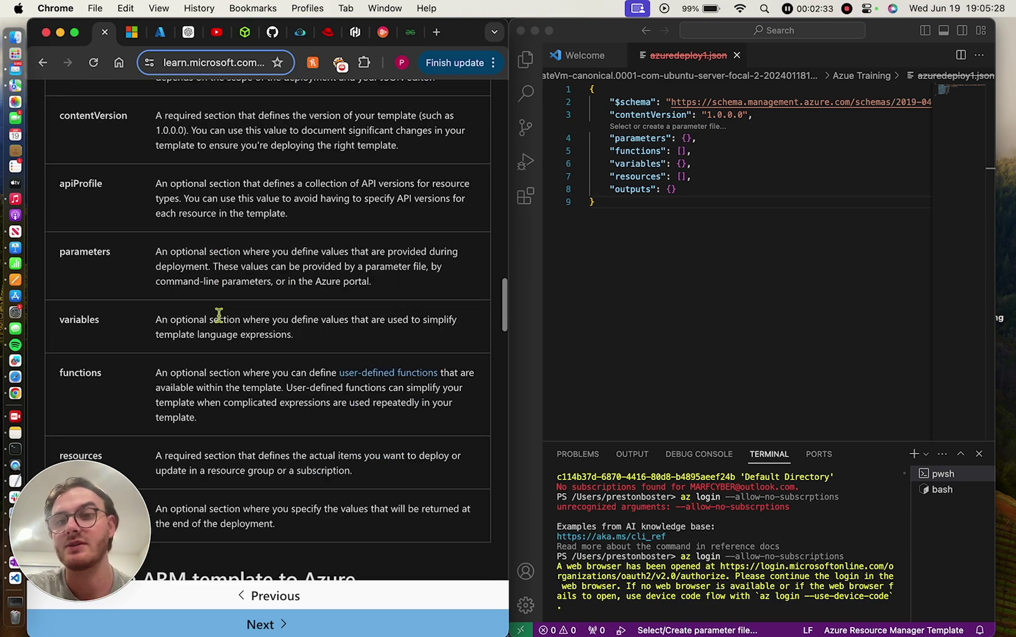
scroll(219, 314, down, 16)
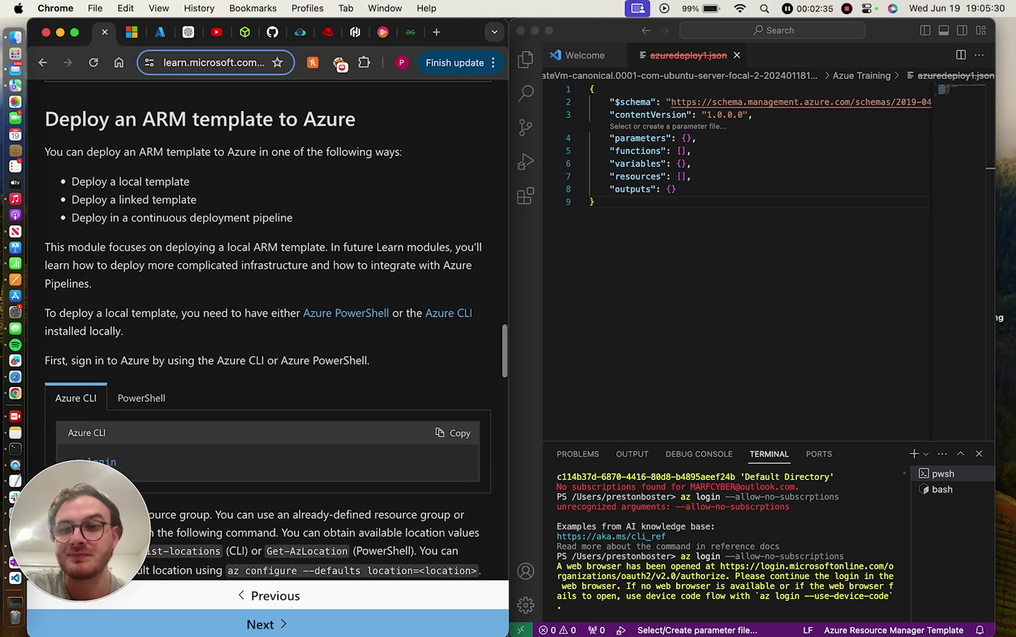
scroll(265, 330, down, 8)
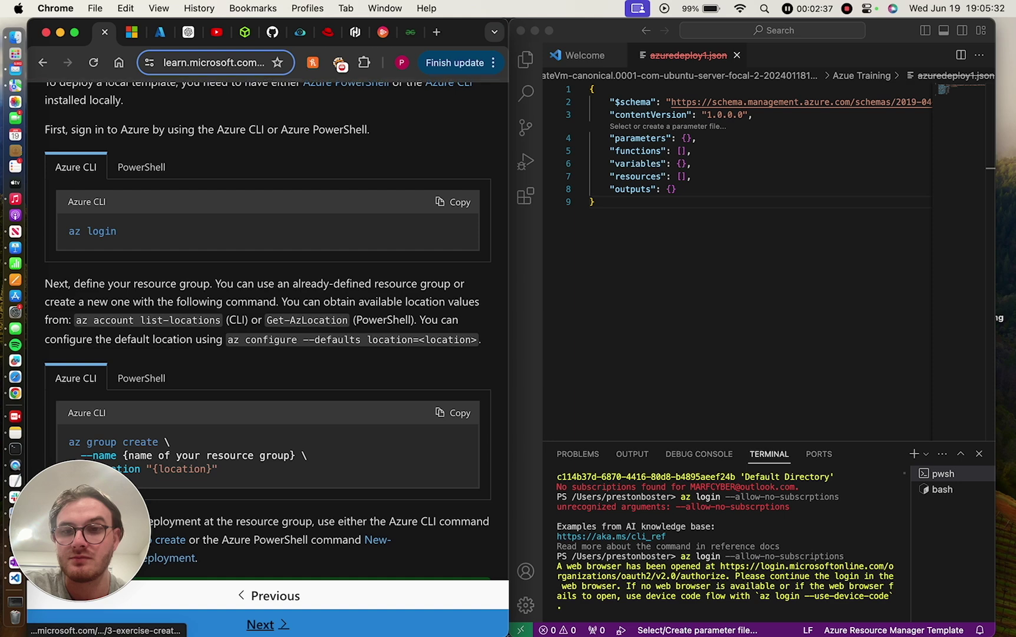
- Advance to the exercise on creating and deploying an Azure Resource Manager template and read the instructions for creating azuredeploy.json
click(263, 624)
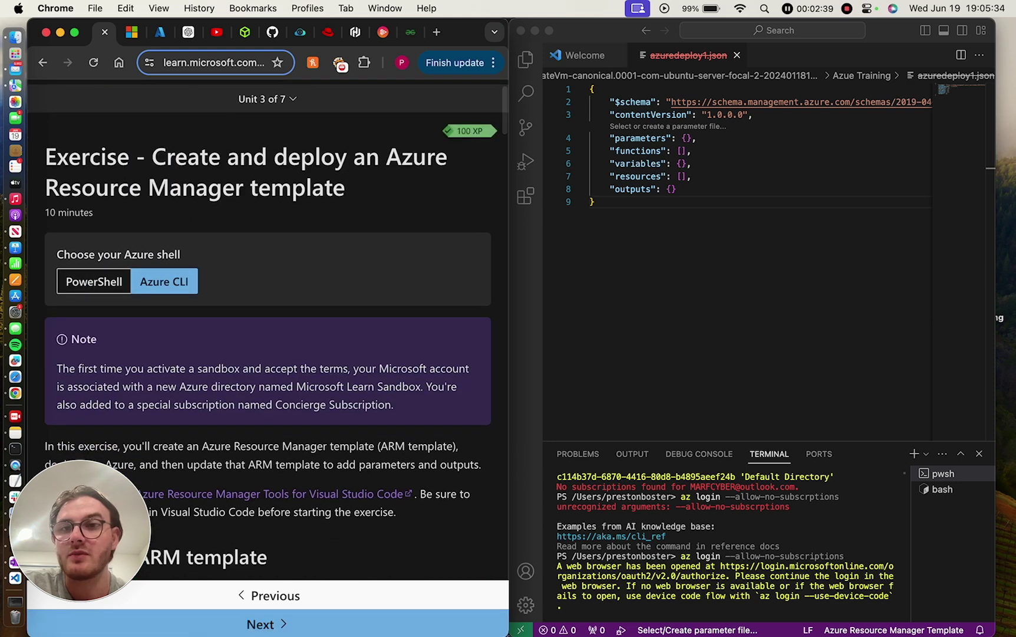
scroll(392, 345, down, 7)
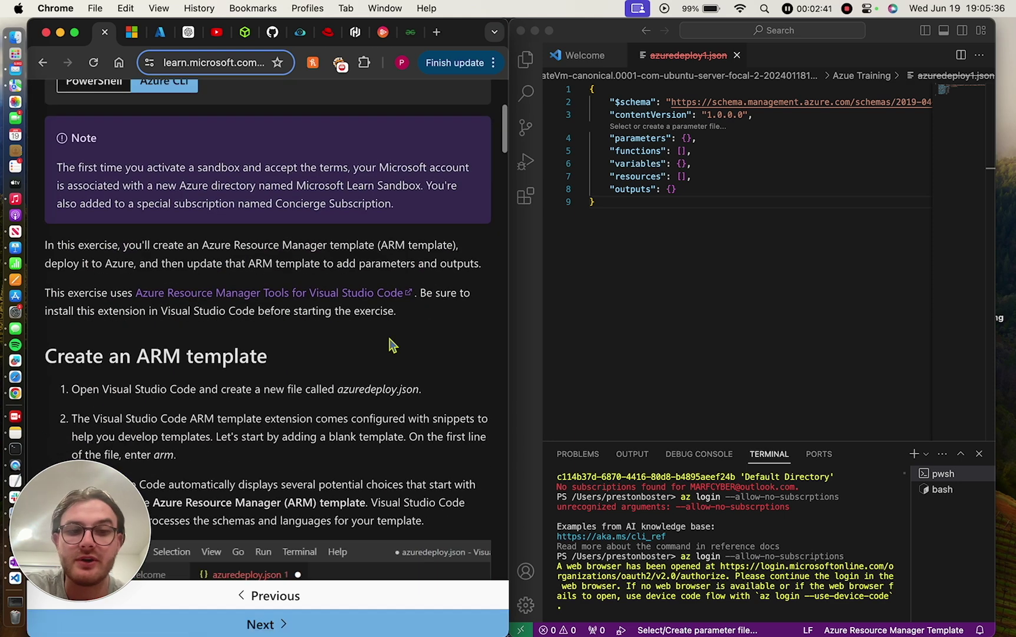
scroll(392, 345, down, 5)
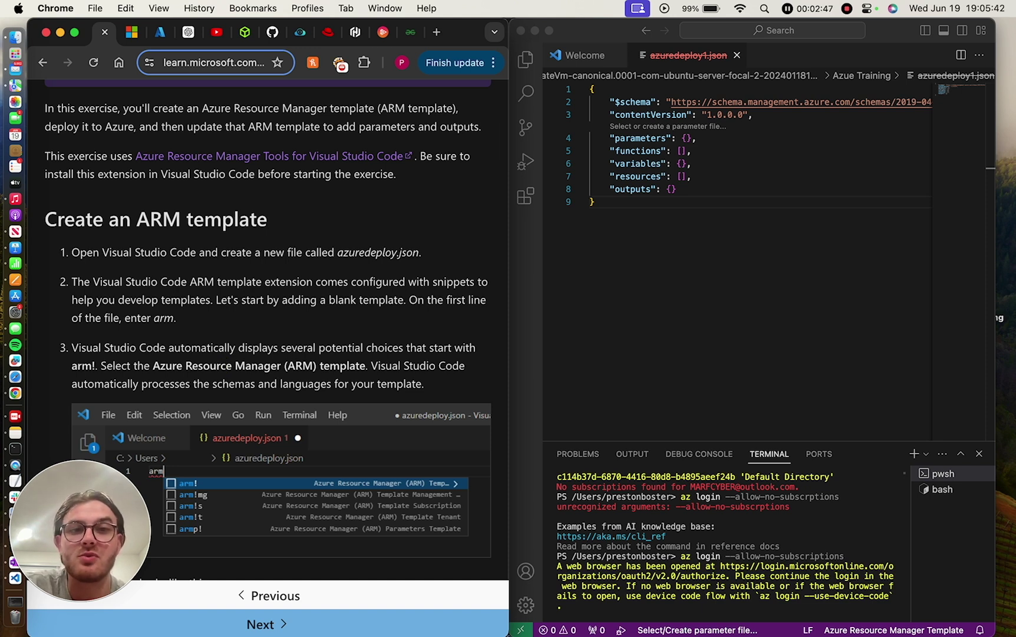
scroll(253, 315, down, 4)
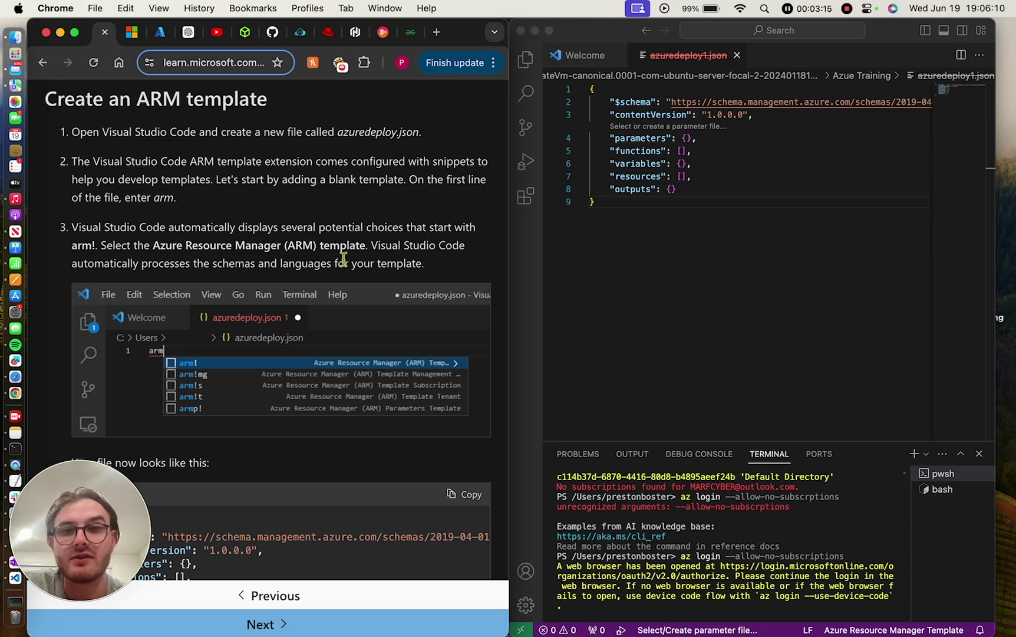
scroll(242, 318, down, 5)
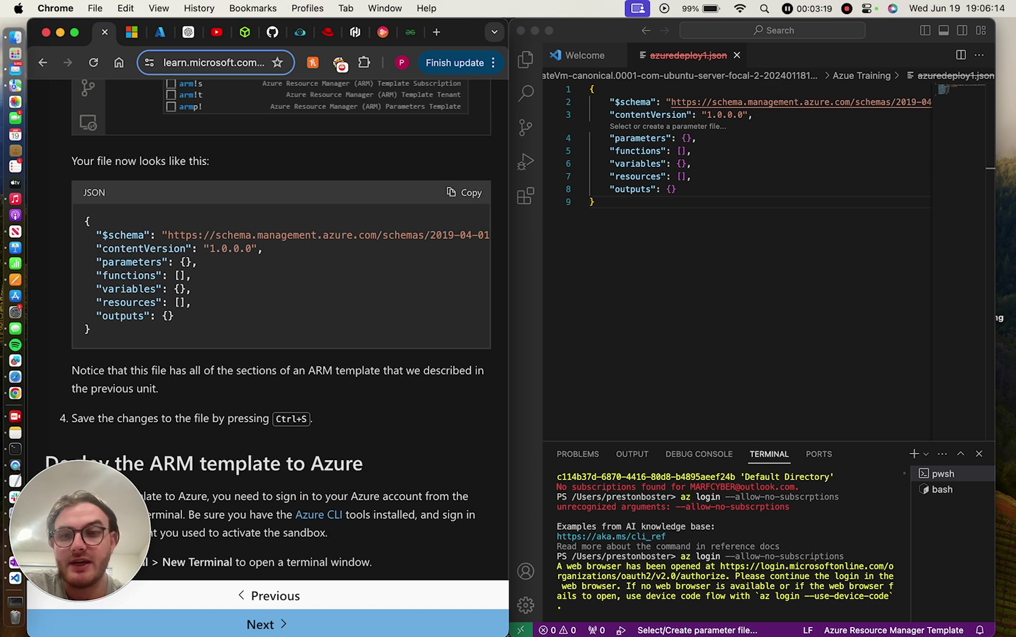
- Read the exercise instructions for choosing a bash terminal and signing in to Azure with az login
scroll(321, 309, down, 3)
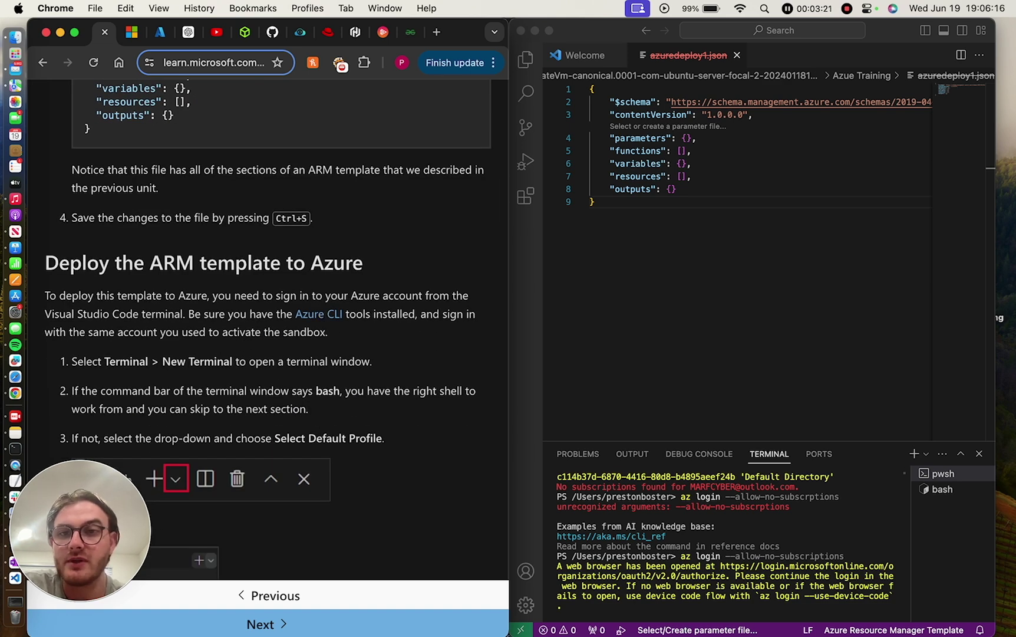
scroll(202, 234, down, 6)
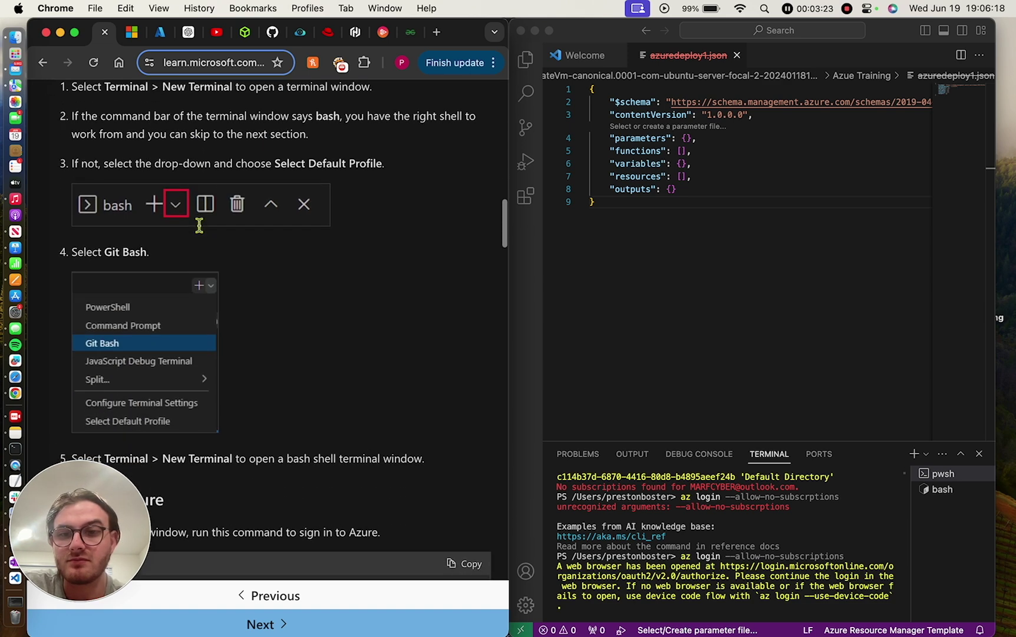
scroll(203, 234, down, 4)
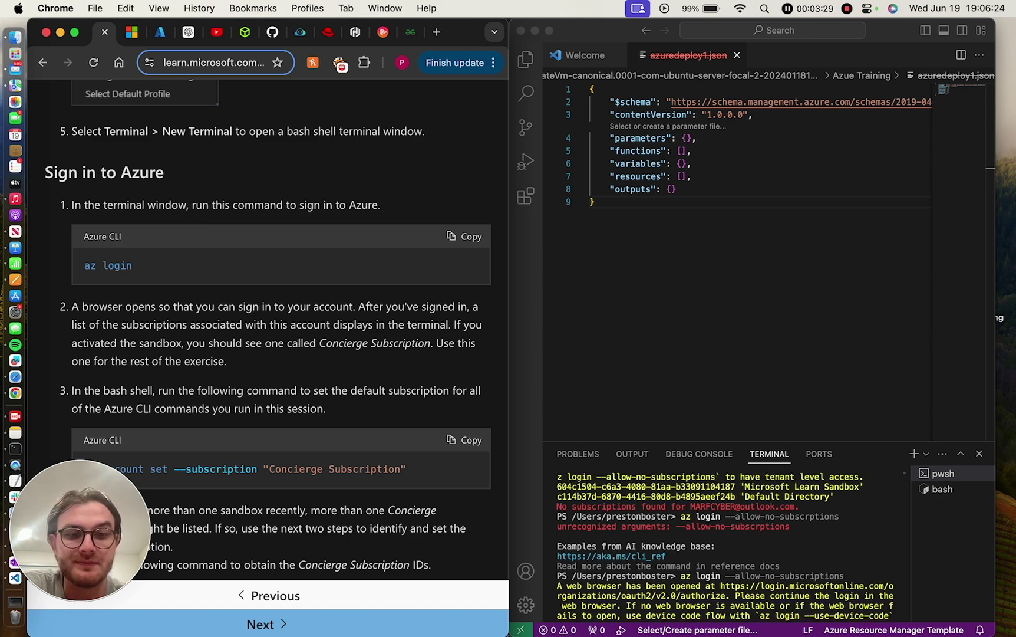
text(1)
key(Return)
- Run az login in the terminal, sign in with the first listed Microsoft account, and return to the Microsoft Learn exercise
scroll(647, 570, down, 15)
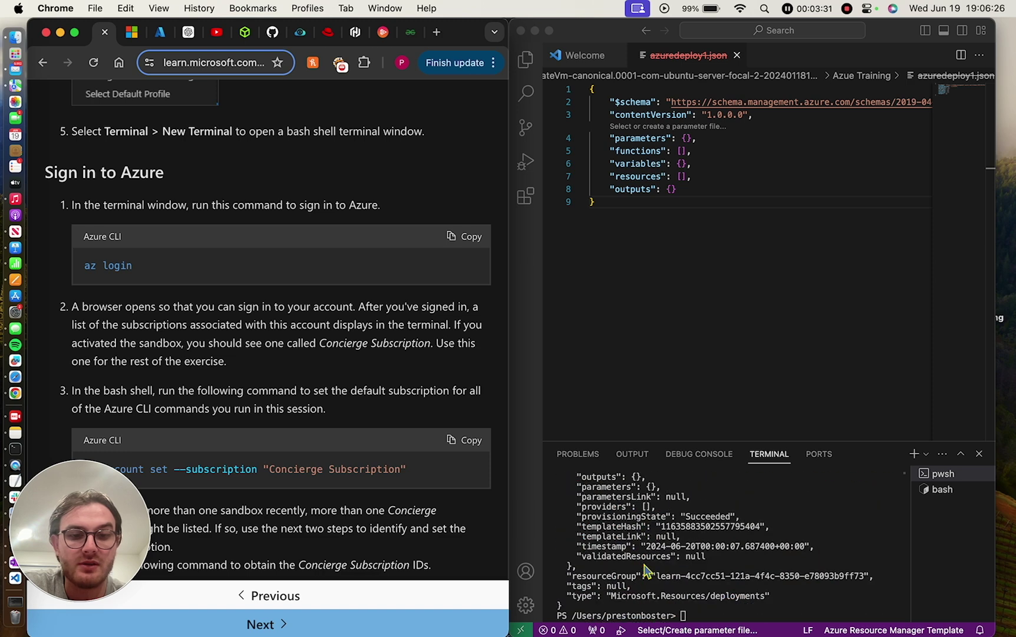
click(647, 570)
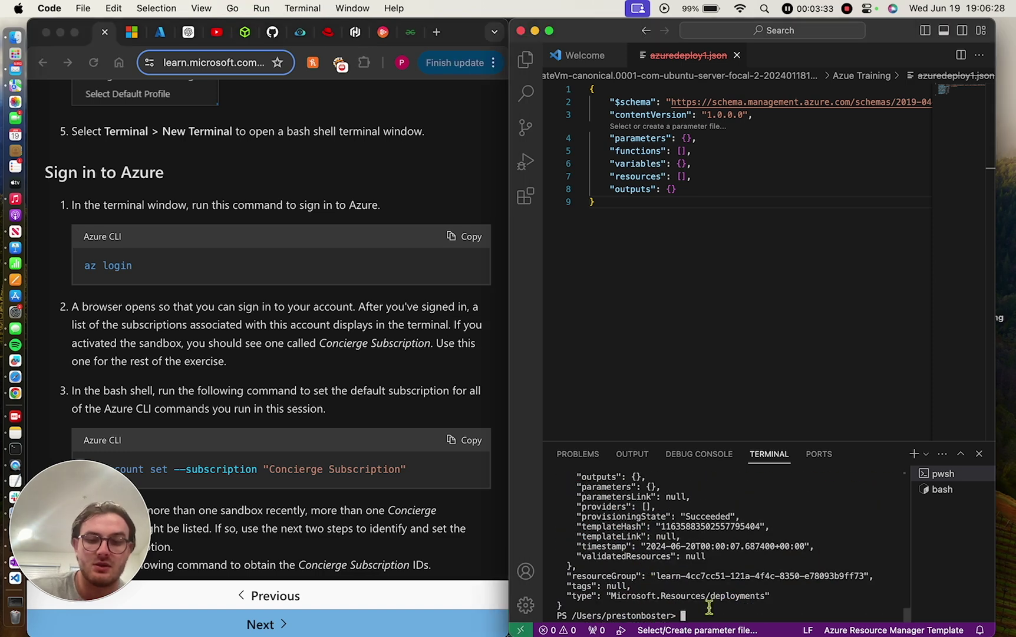
text(az )
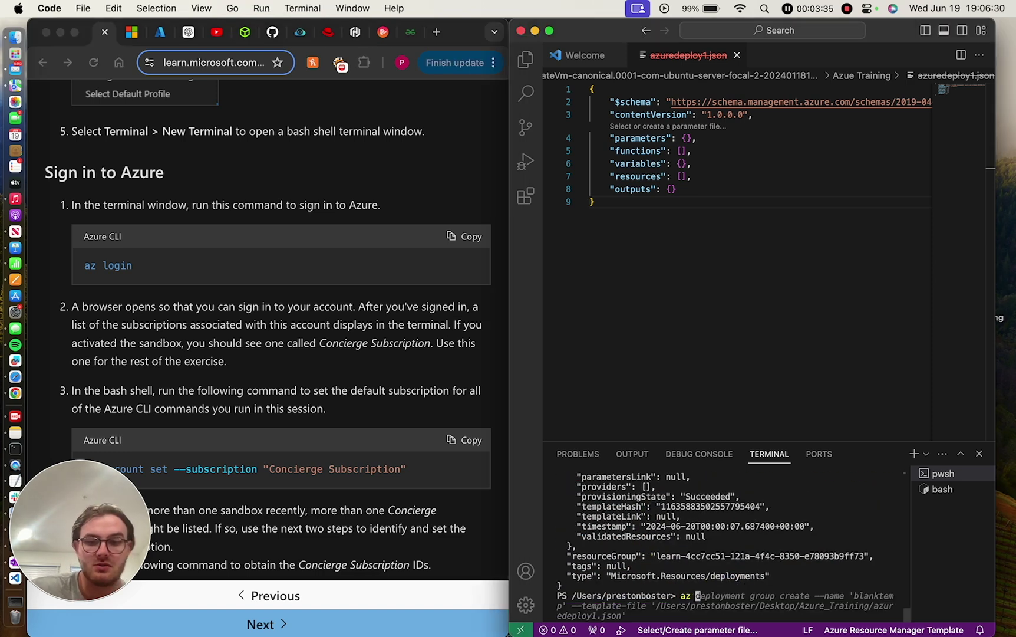
text(login)
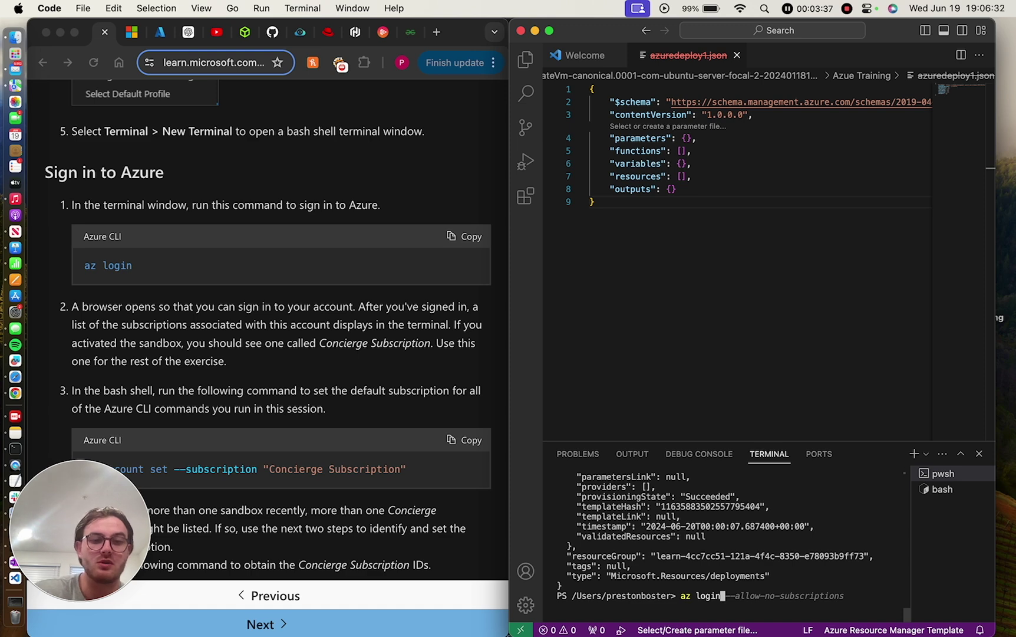
key(Return)
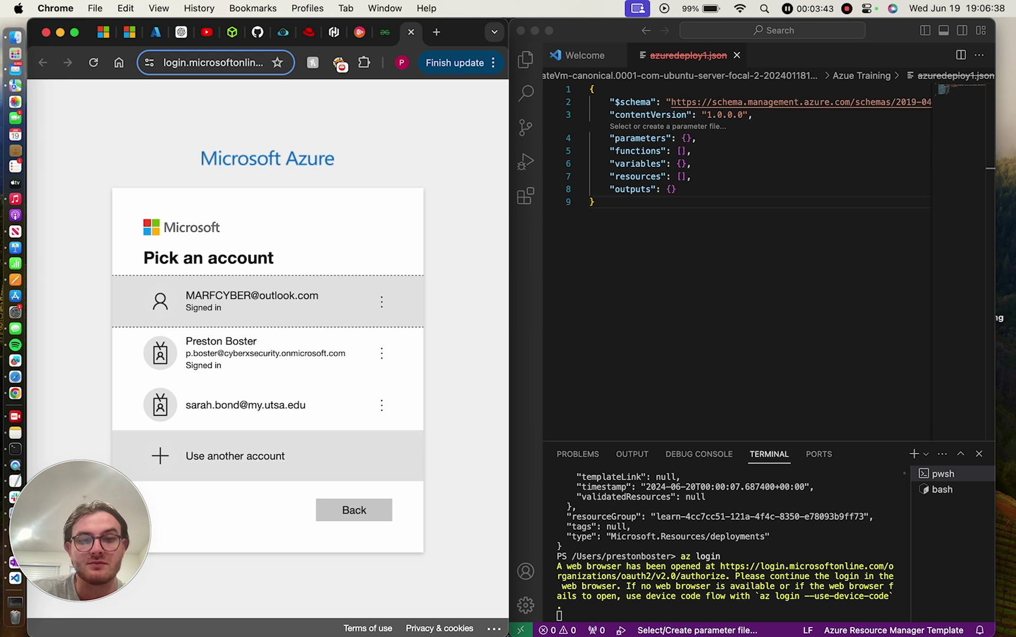
click(227, 290)
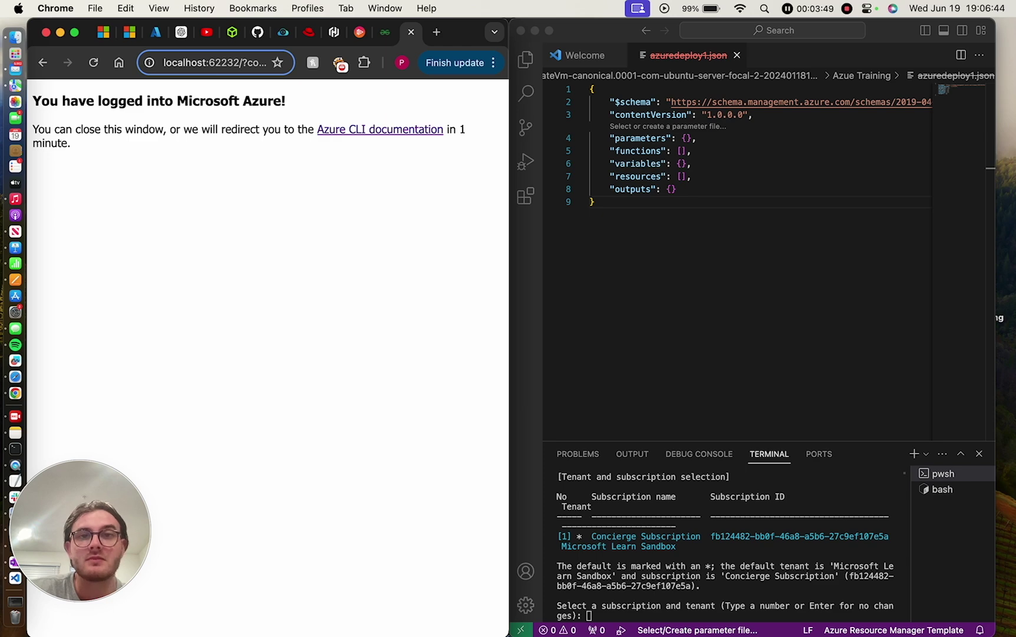
click(411, 32)
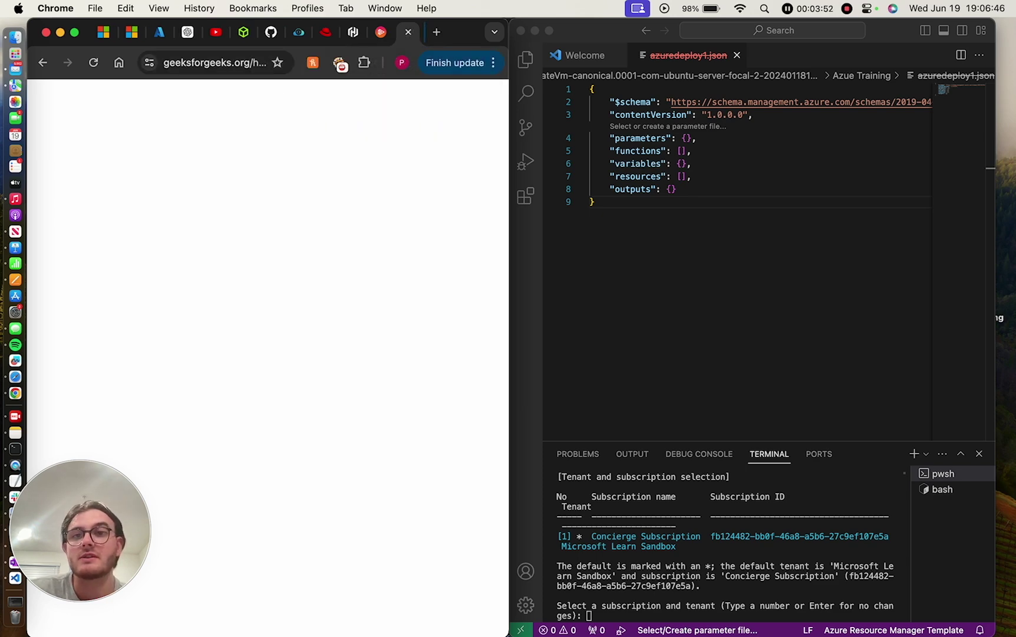
click(103, 32)
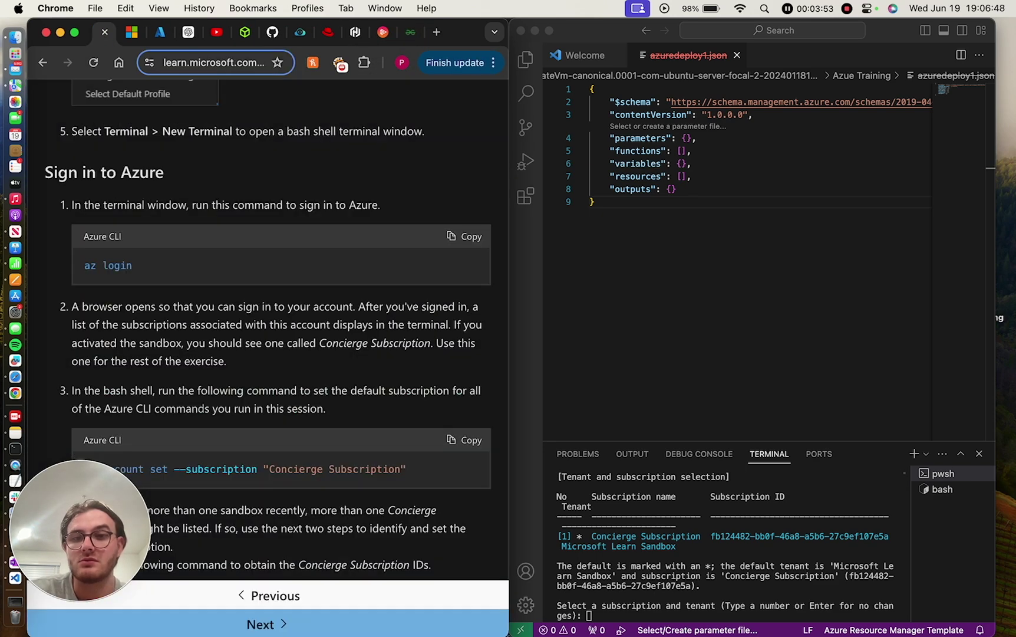
- Choose subscription 1, Concierge Subscription, for the Azure CLI login and review the login output
scroll(268, 330, down, 3)
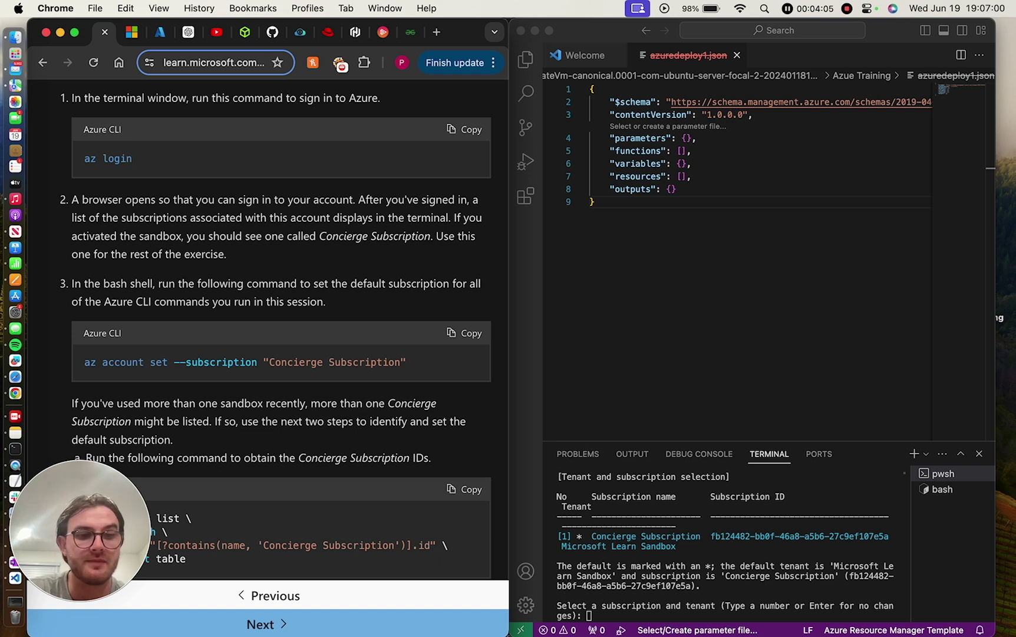
click(642, 603)
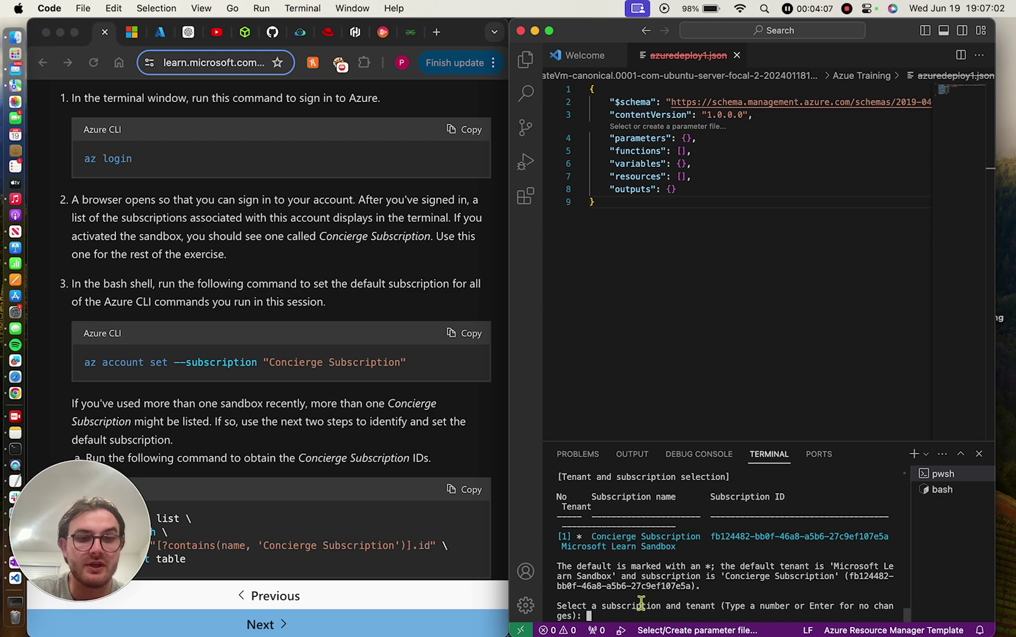
key(Return)
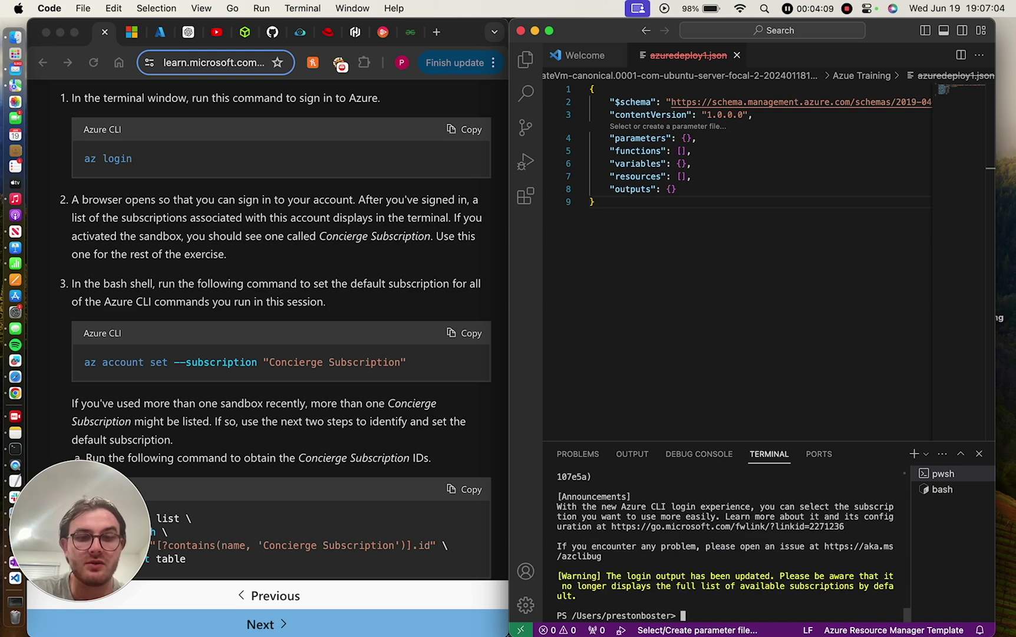
scroll(725, 547, up, 5)
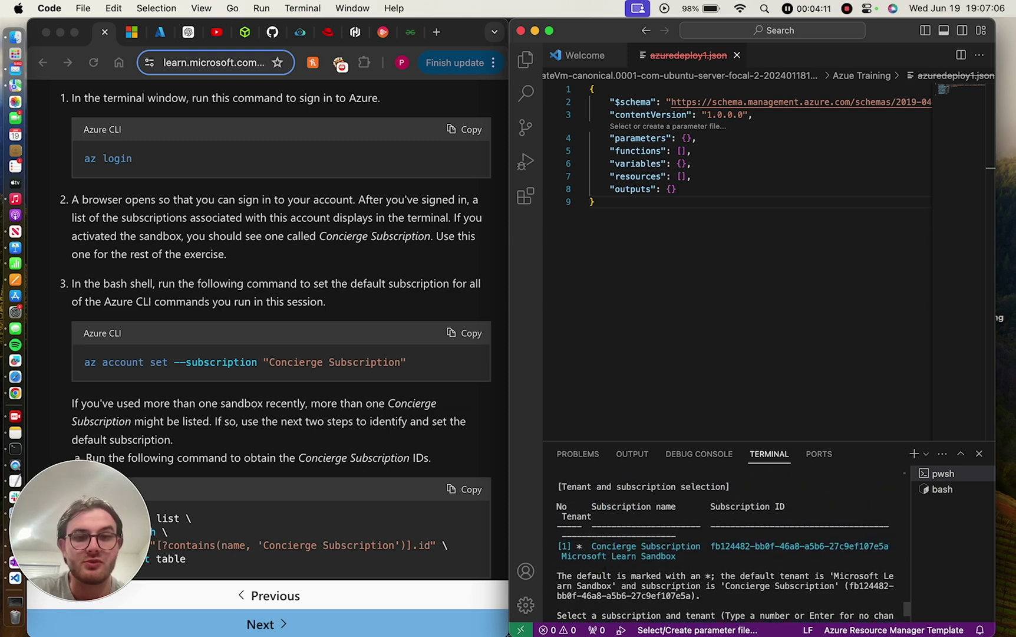
scroll(725, 547, down, 5)
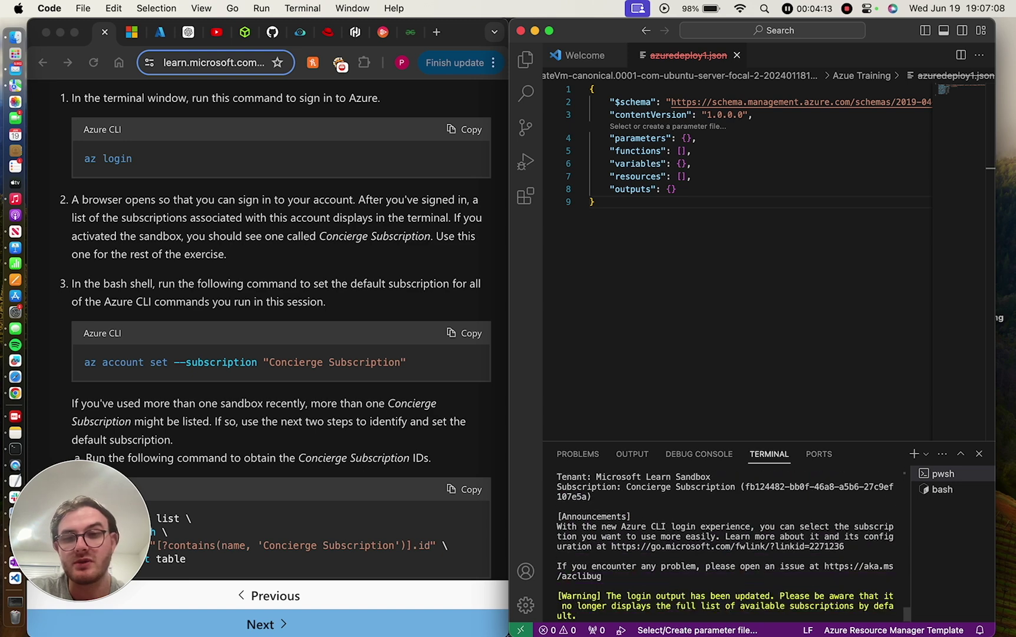
- Read the exercise instructions on setting the default subscription and resource group and deploying the template to Azure
scroll(367, 396, down, 3)
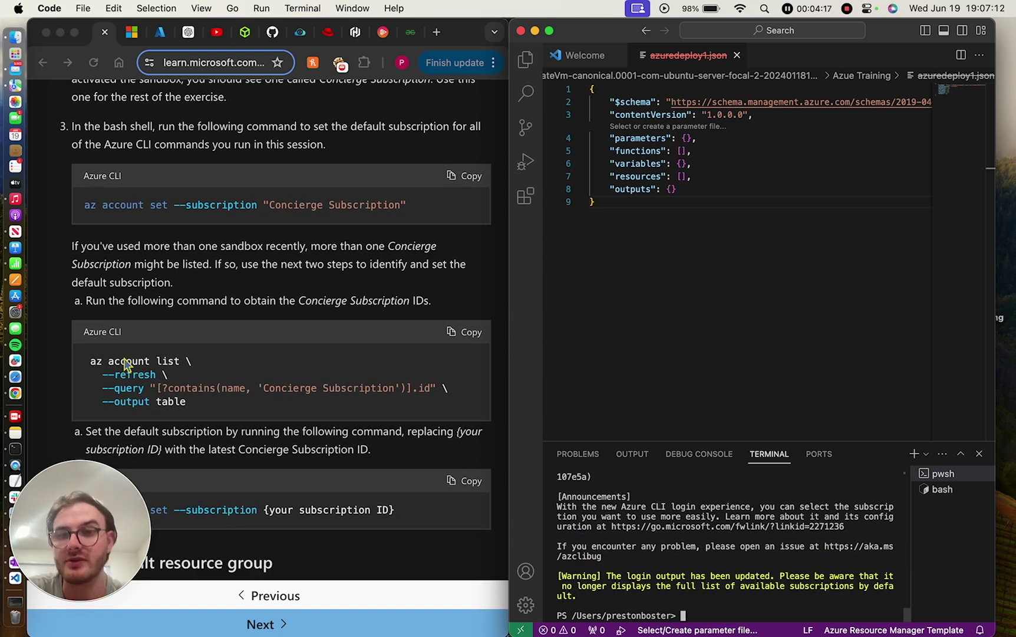
scroll(372, 419, down, 2)
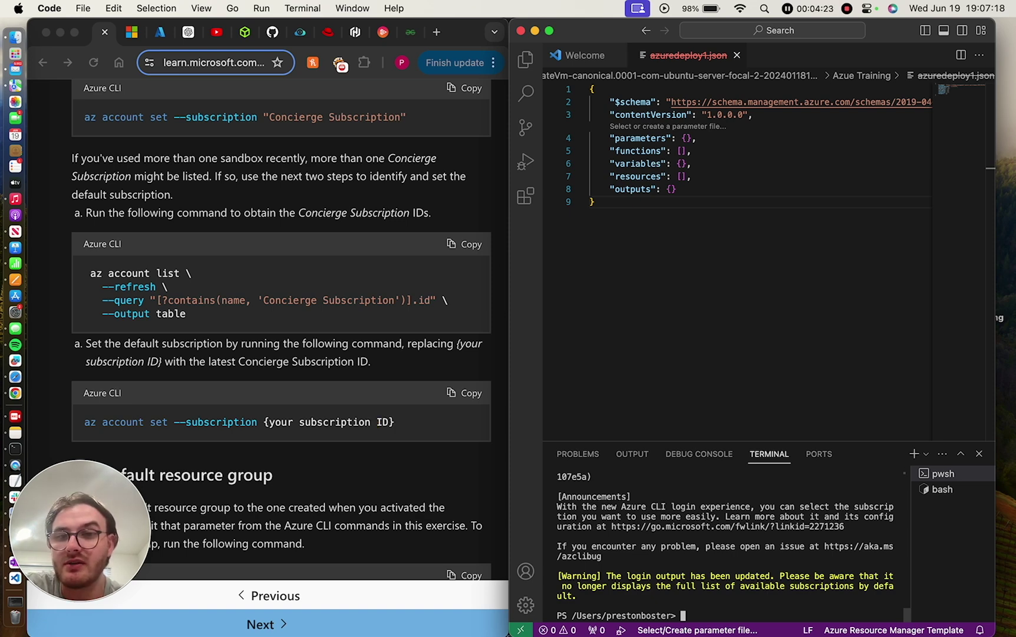
scroll(342, 418, down, 5)
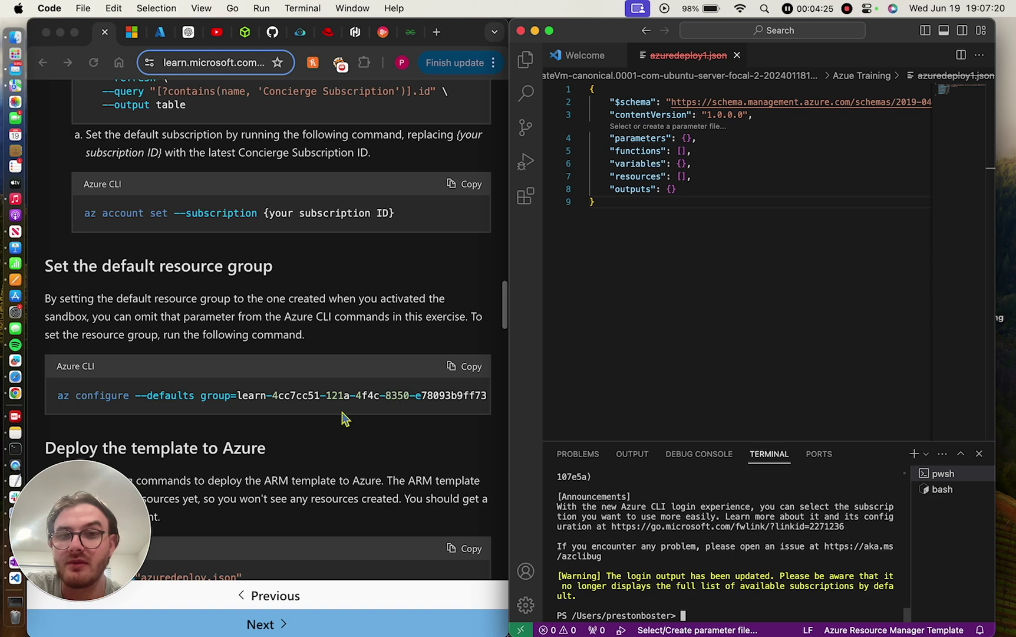
scroll(343, 412, down, 6)
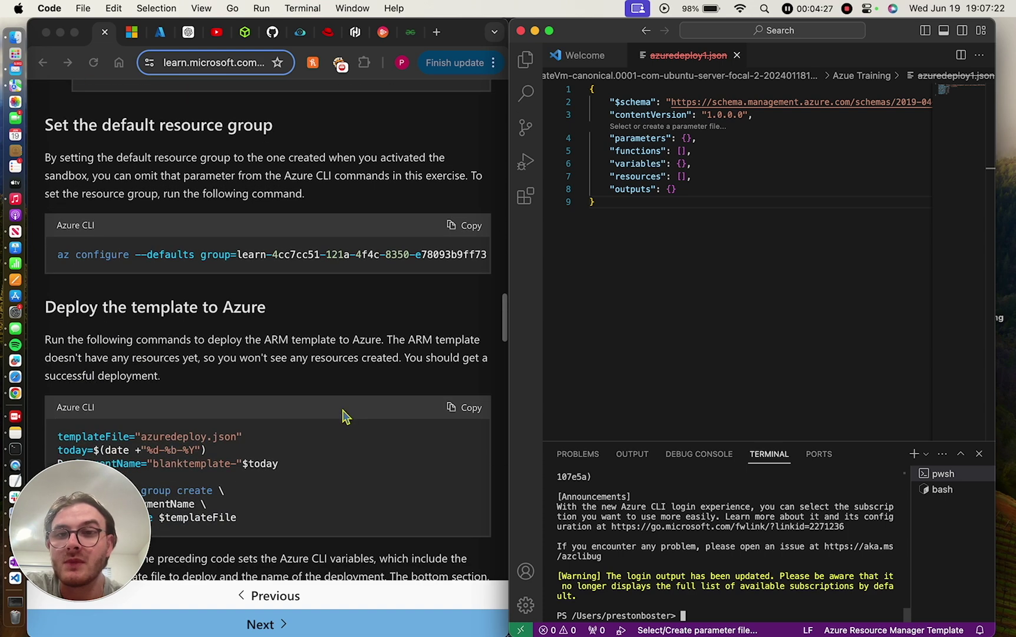
scroll(346, 416, down, 2)
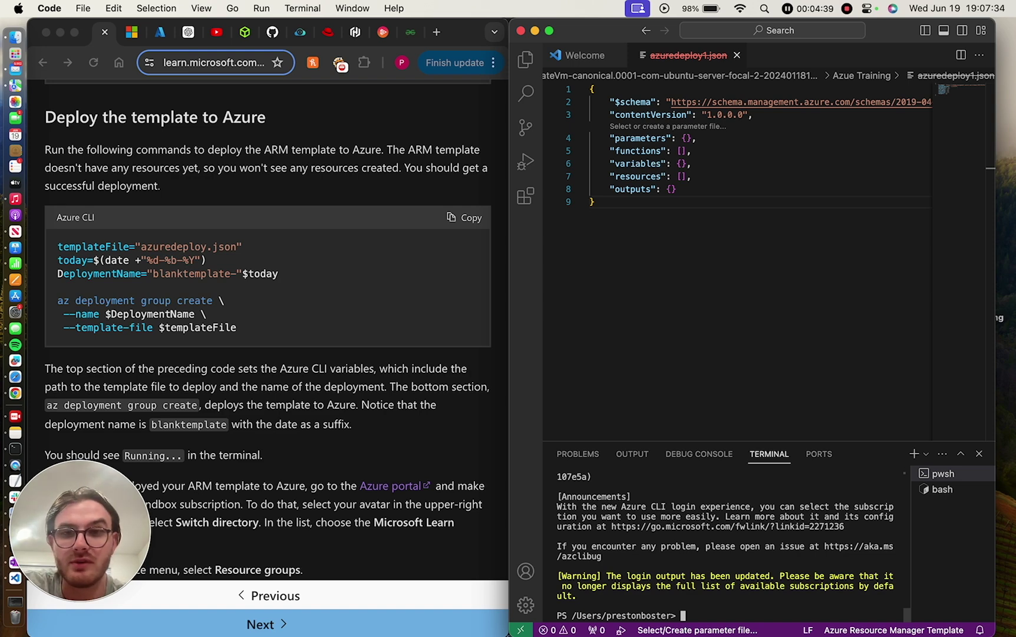
- Locate the last az deployment group create command for azuredeploy1.json in the terminal output and copy it
scroll(661, 561, up, 10)
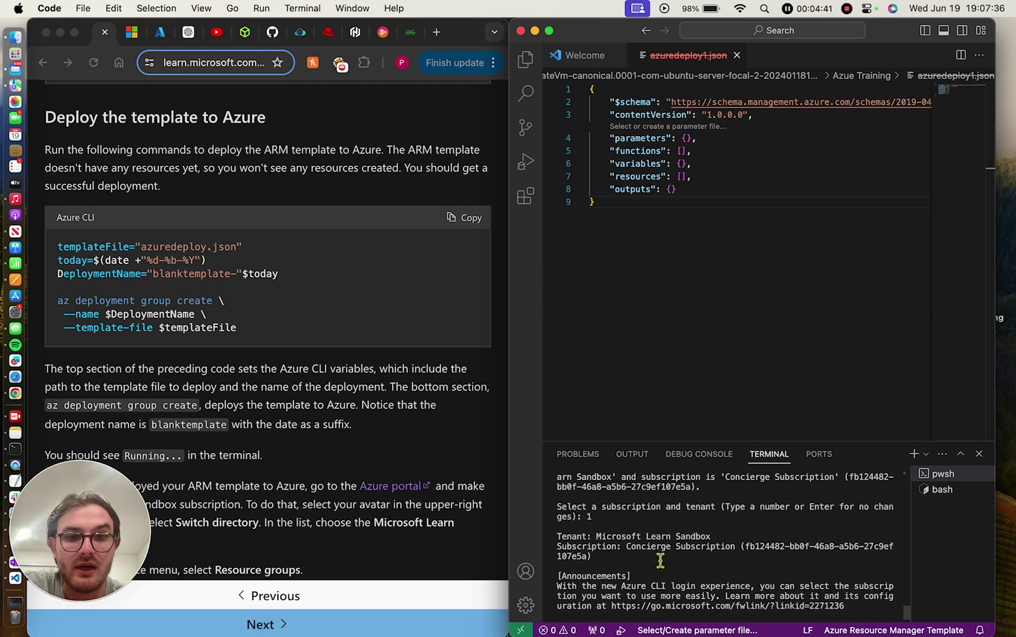
scroll(661, 560, down, 10)
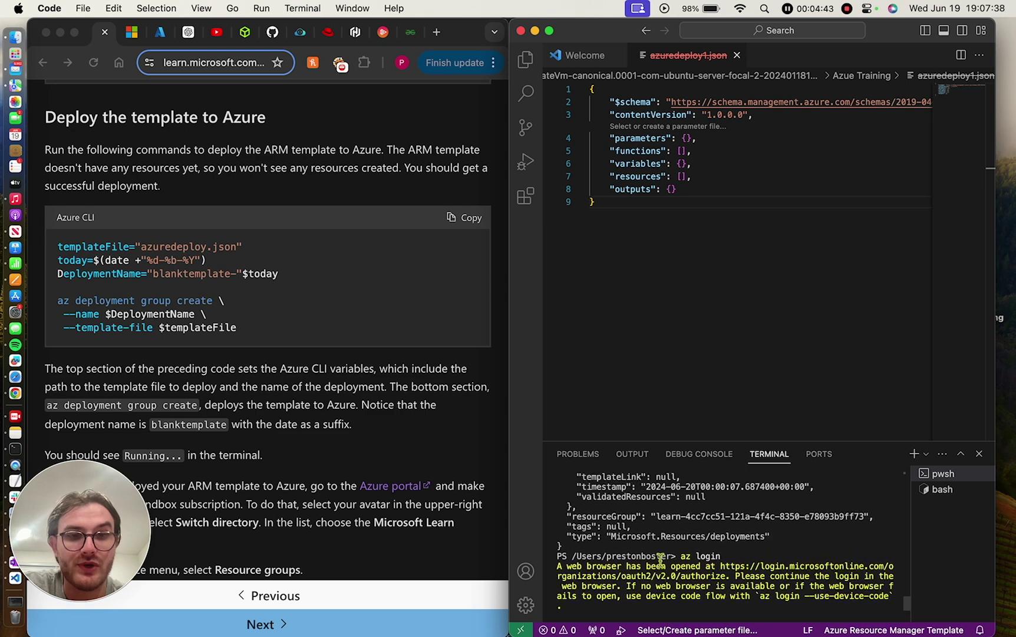
scroll(660, 560, up, 6)
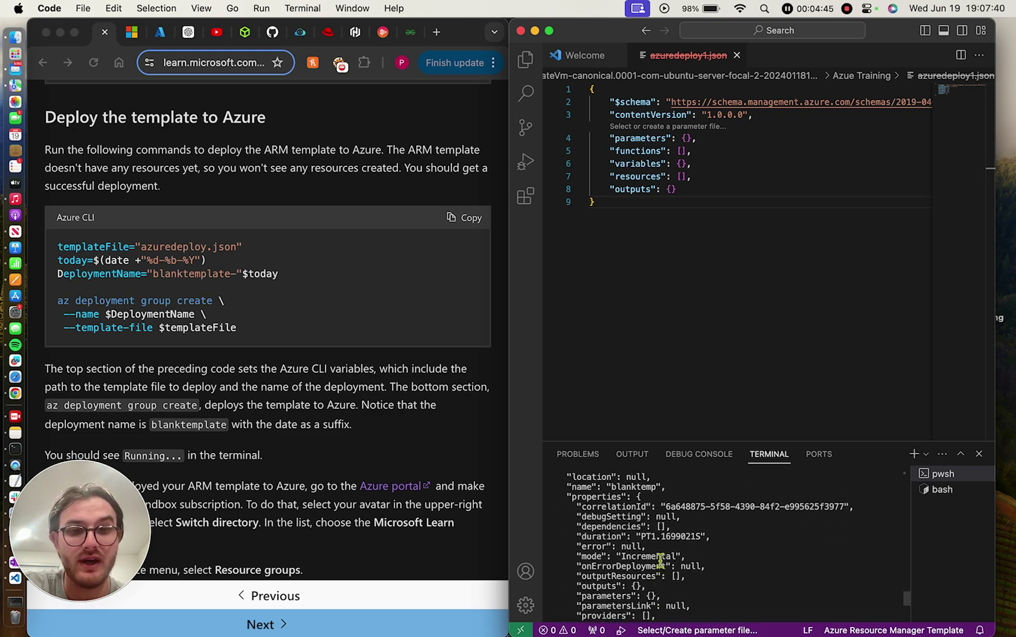
scroll(661, 560, up, 2)
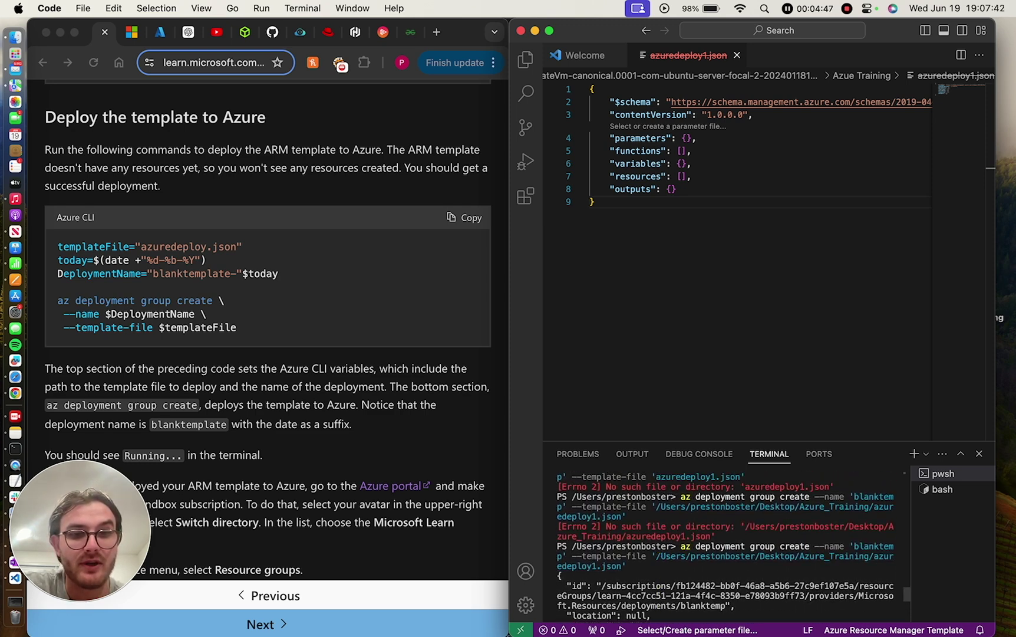
drag(558, 546, 628, 566)
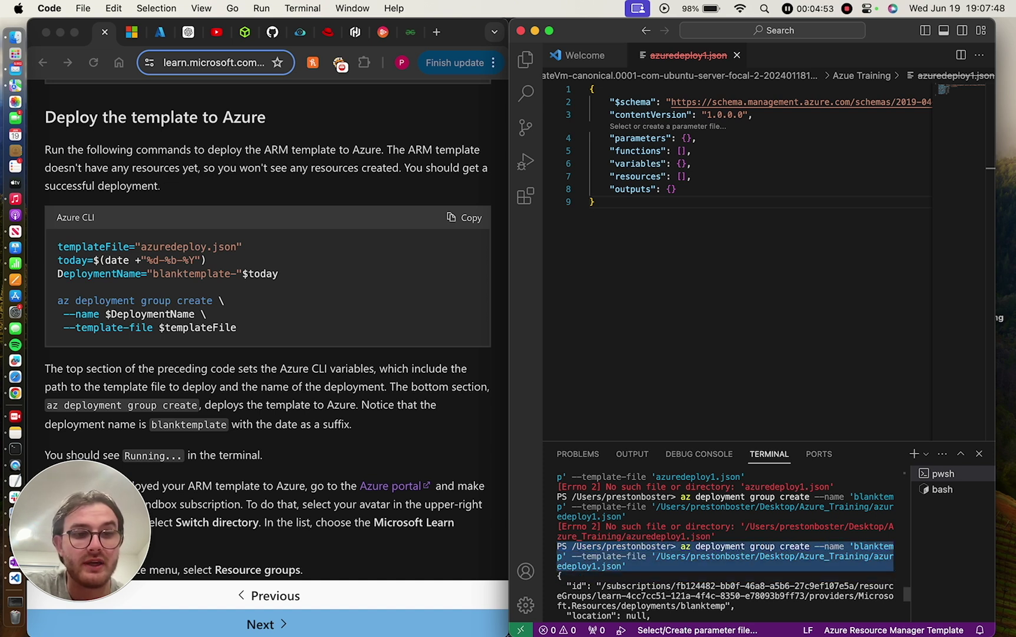
key(super+c)
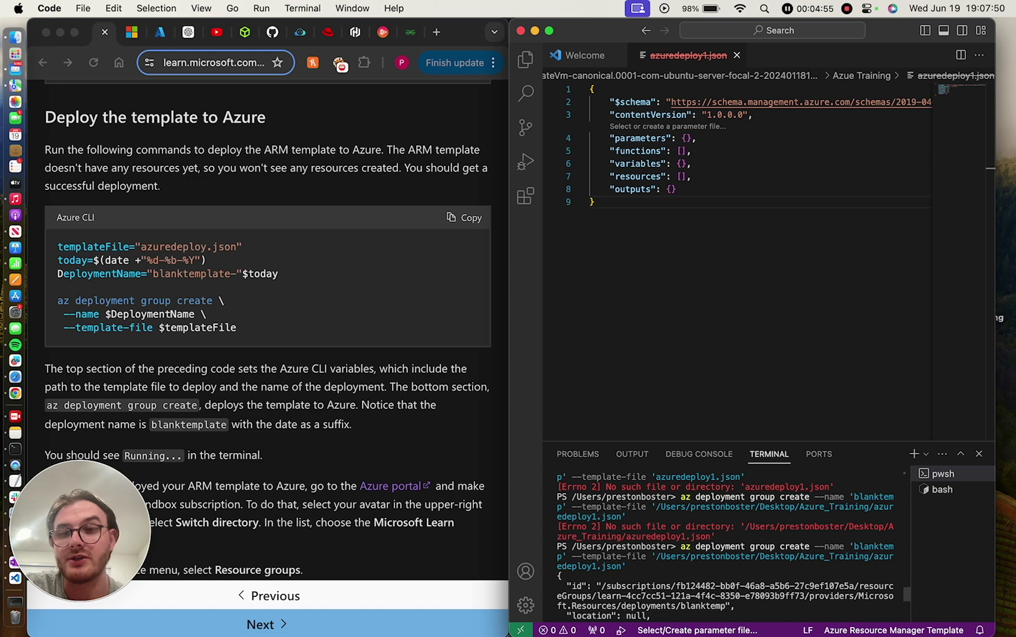
- Review the exercise's deployment explanation alongside the earlier deployment attempts in the terminal output
scroll(180, 289, down, 2)
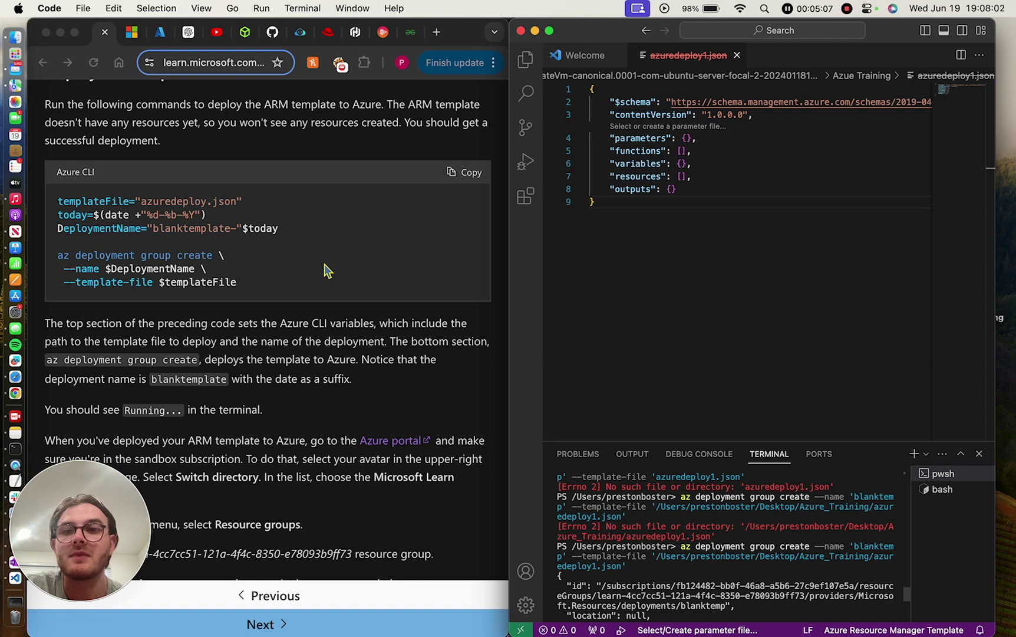
scroll(664, 551, up, 5)
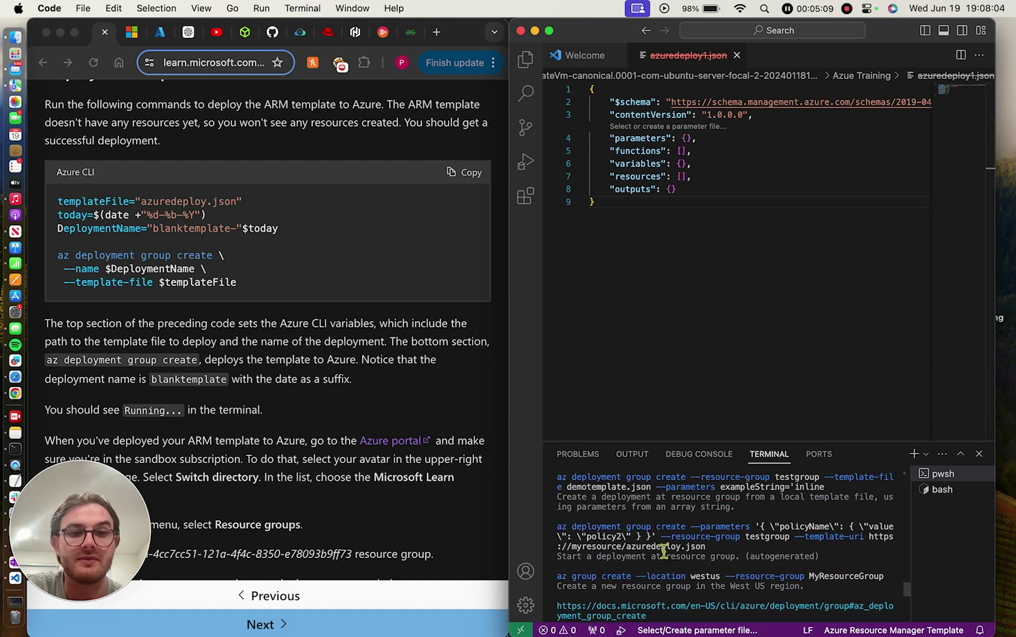
scroll(665, 551, up, 5)
scroll(665, 551, down, 10)
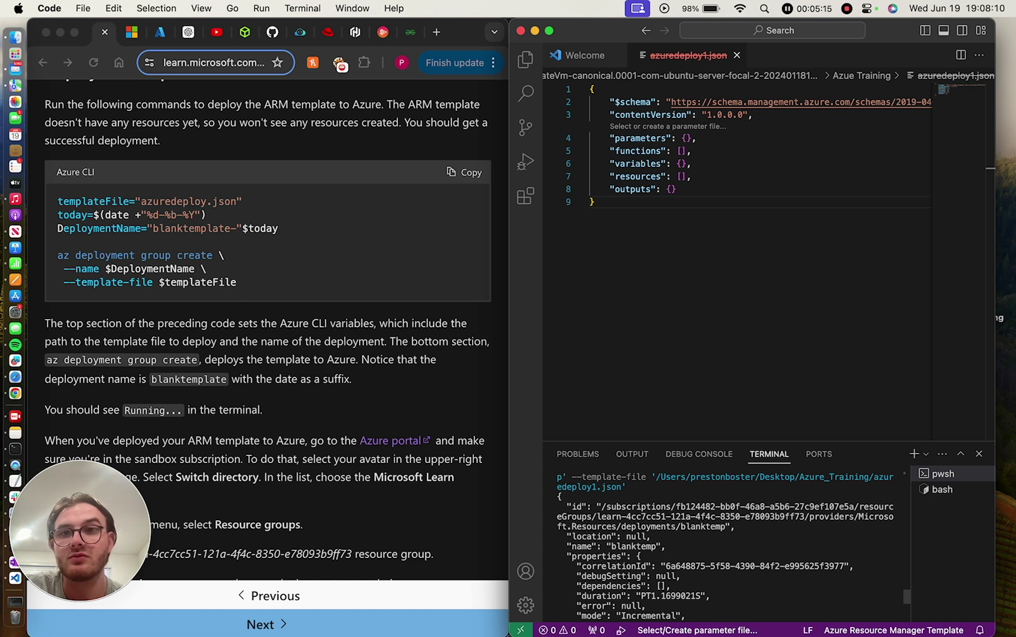
- Examine the exercise's full deployment code block, then go back to the earlier az deployment group create commands in the terminal
key(super+Tab)
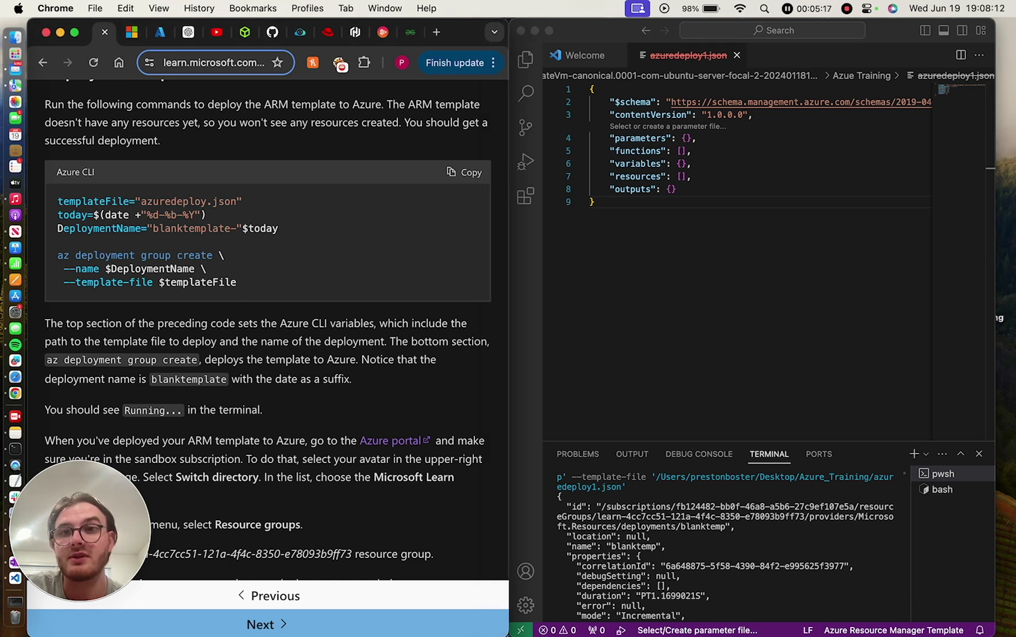
drag(57, 201, 237, 282)
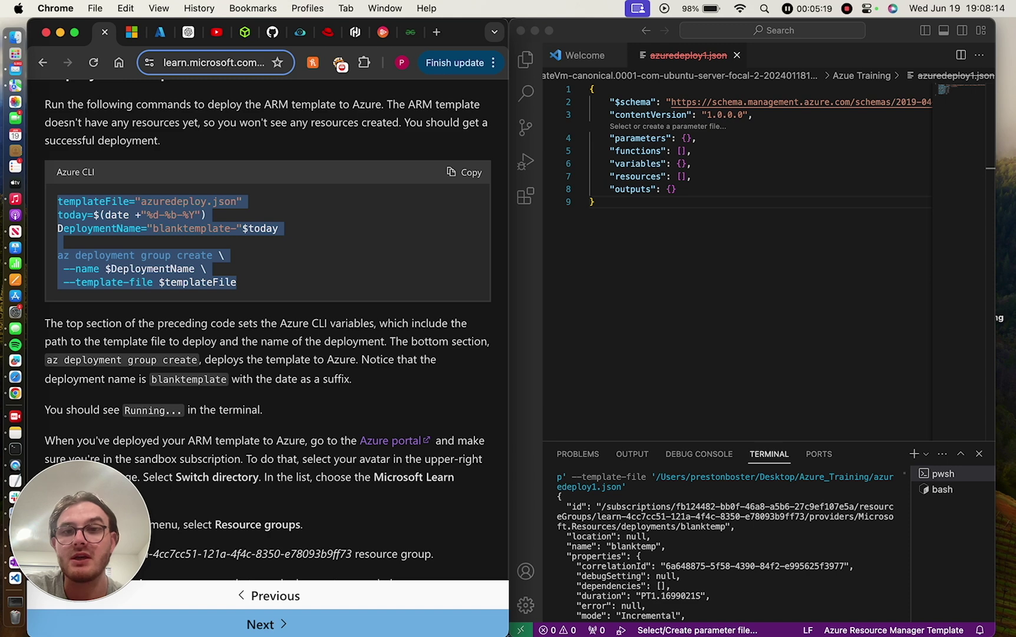
click(247, 279)
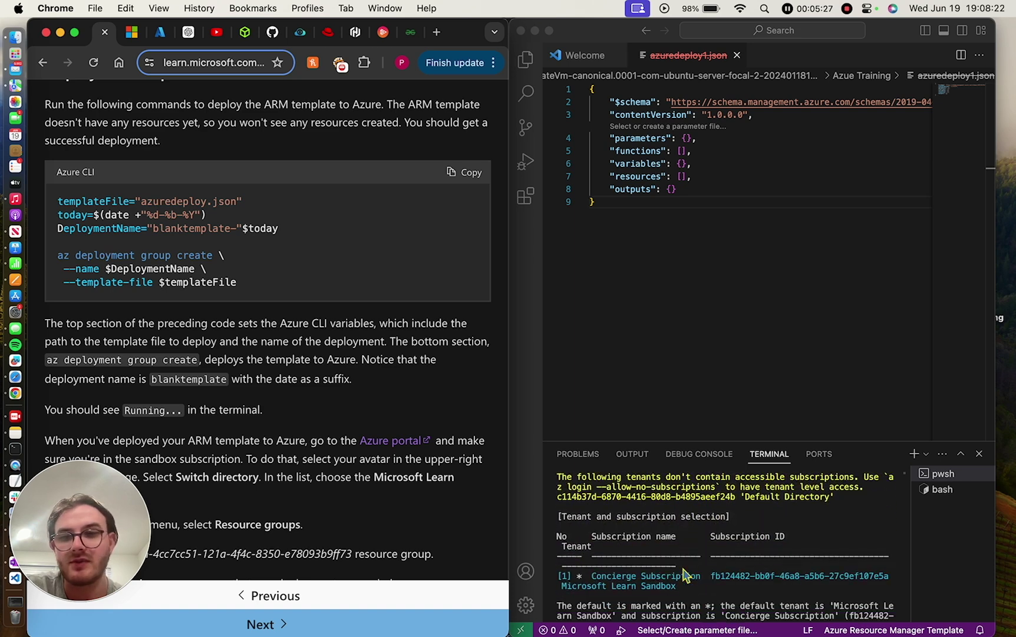
key(Return)
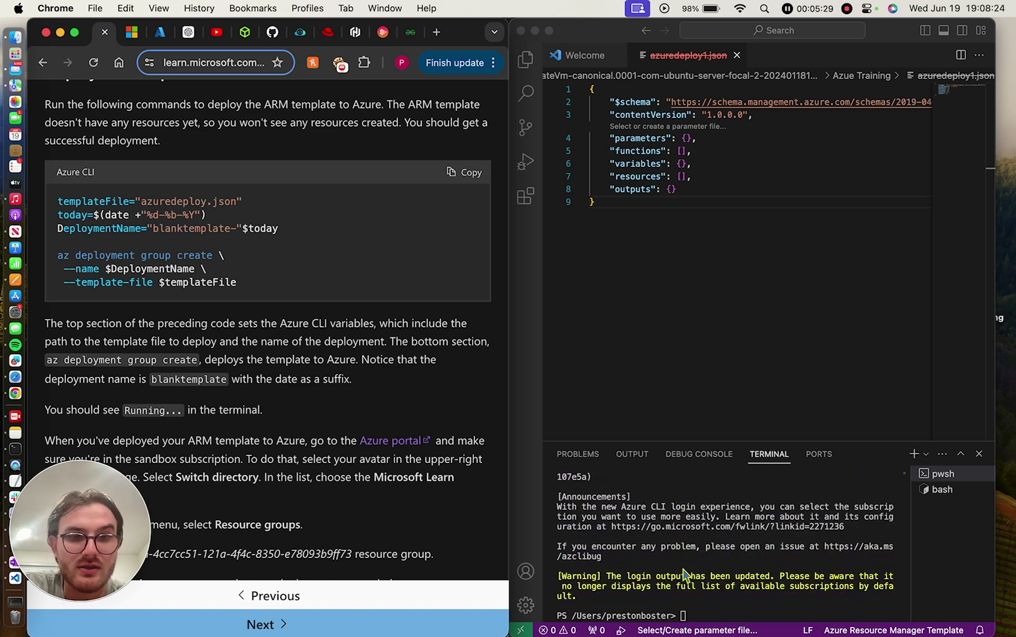
scroll(684, 575, up, 15)
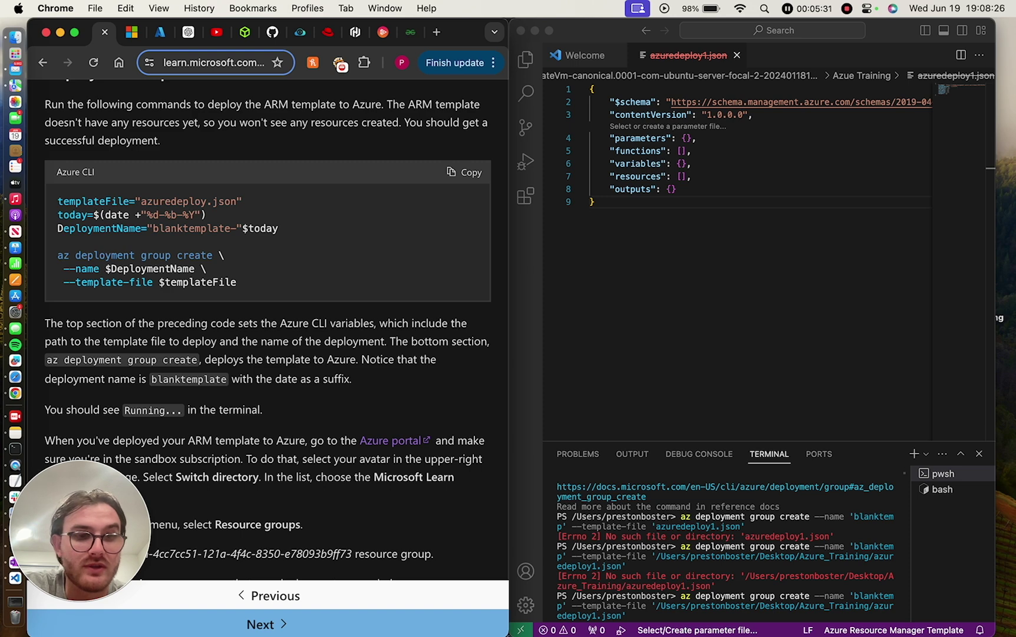
- Check the sandbox resource group's overview and its deployments list in the Azure portal
scroll(725, 547, down, 1)
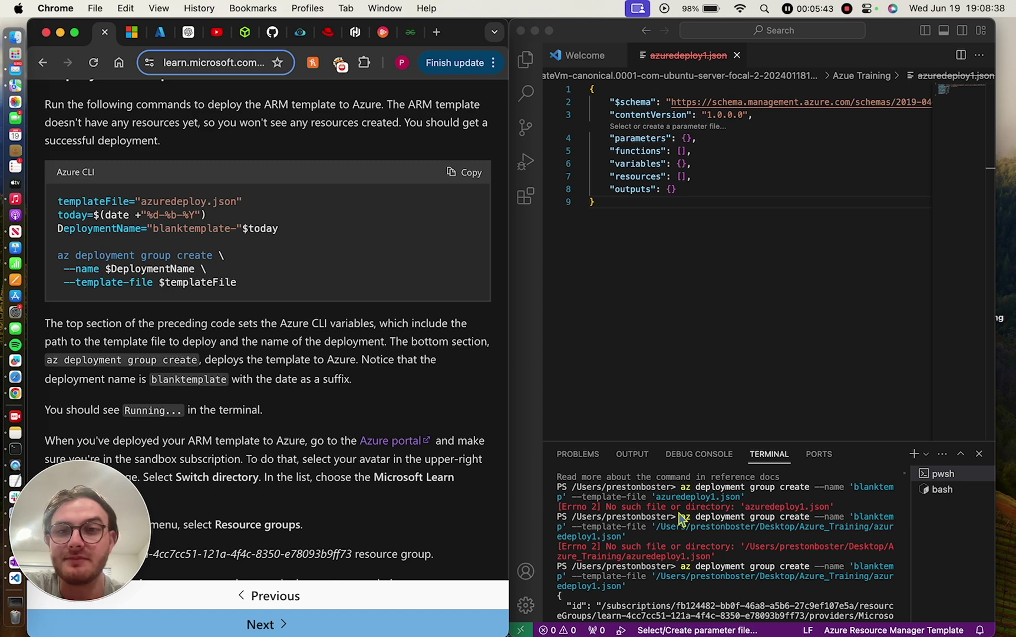
scroll(195, 352, down, 2)
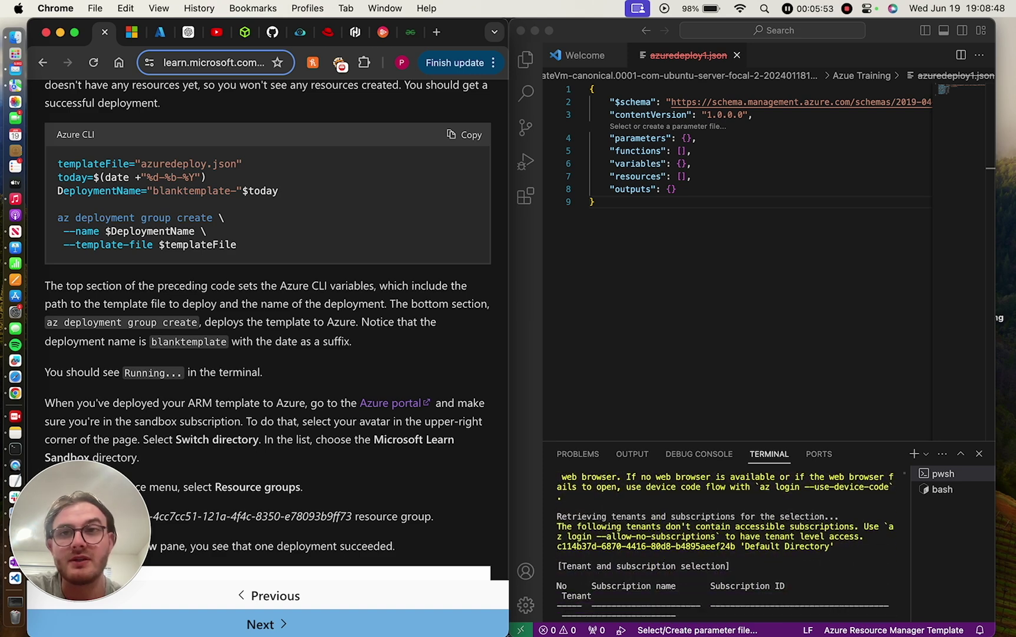
click(160, 32)
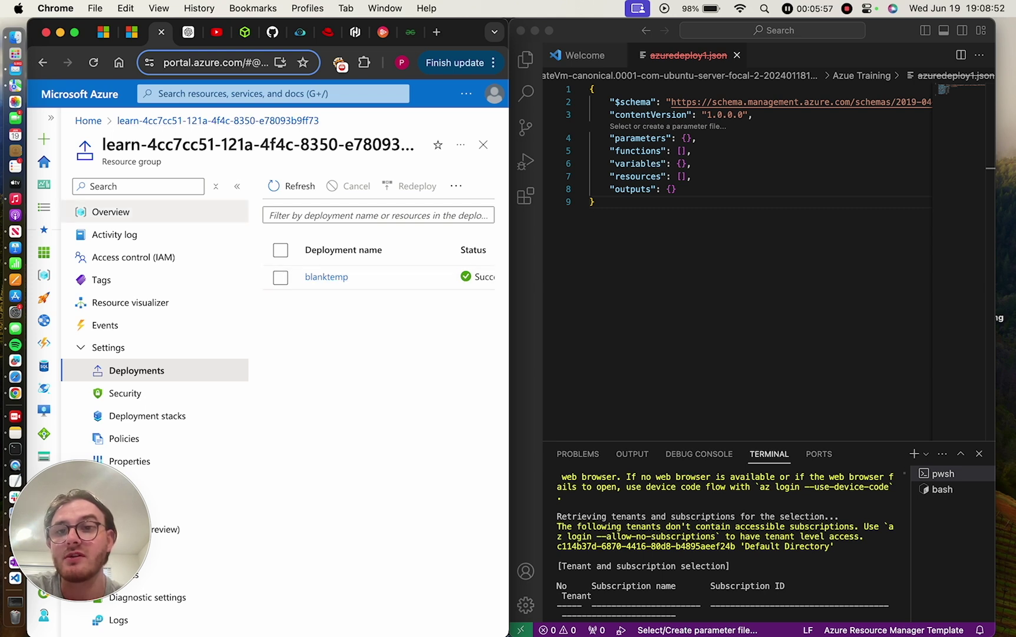
click(111, 212)
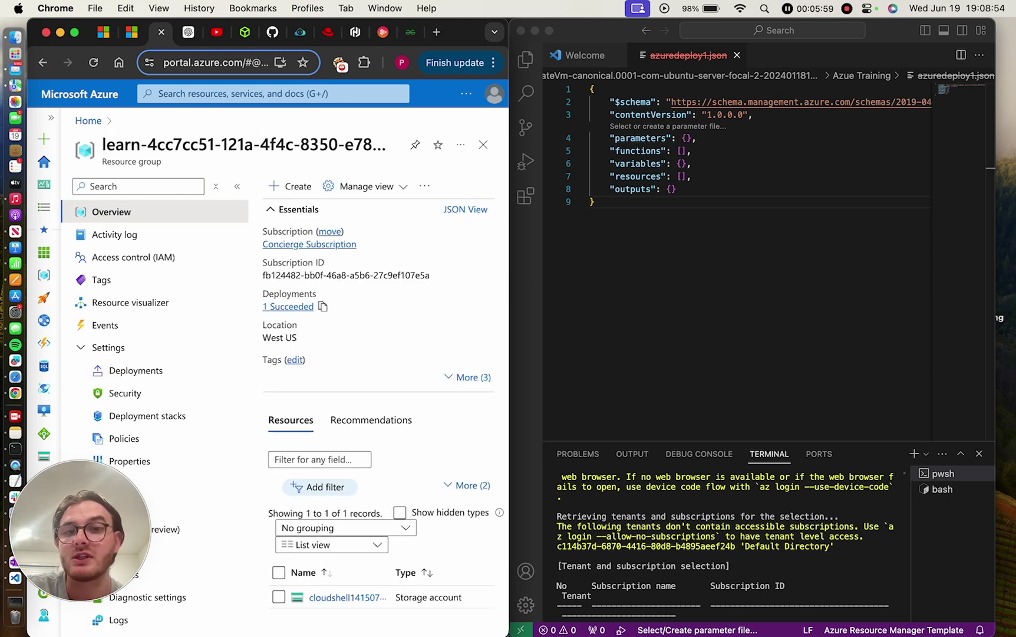
key(super+bracketleft)
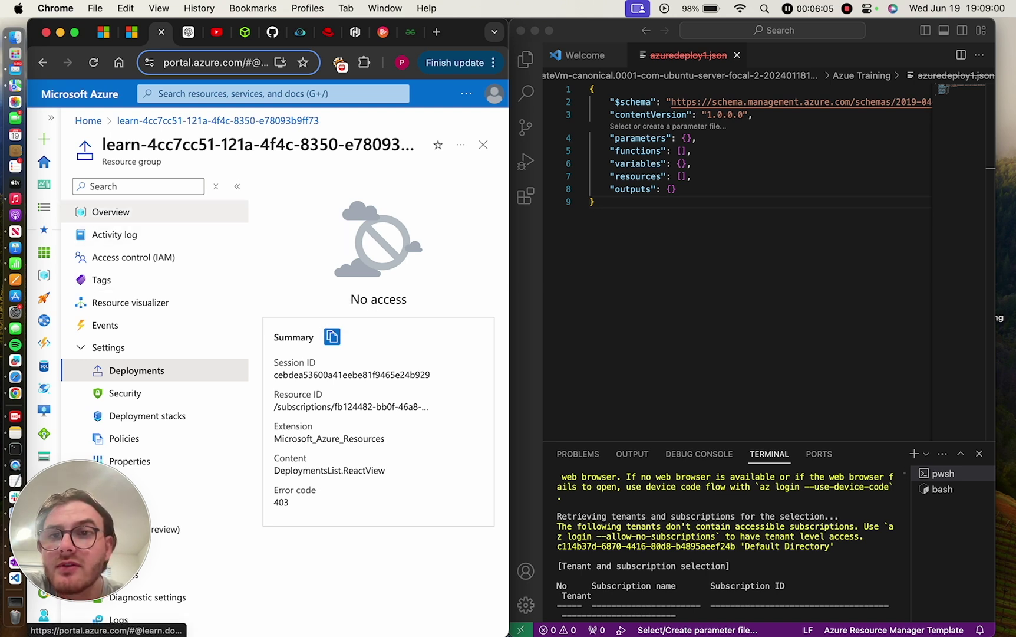
click(111, 212)
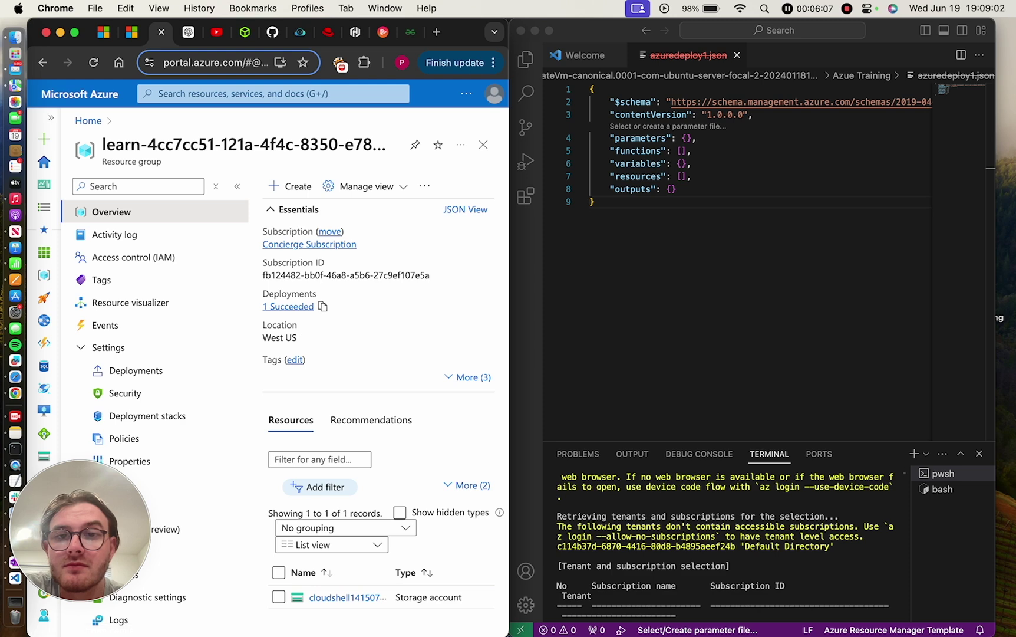
click(278, 307)
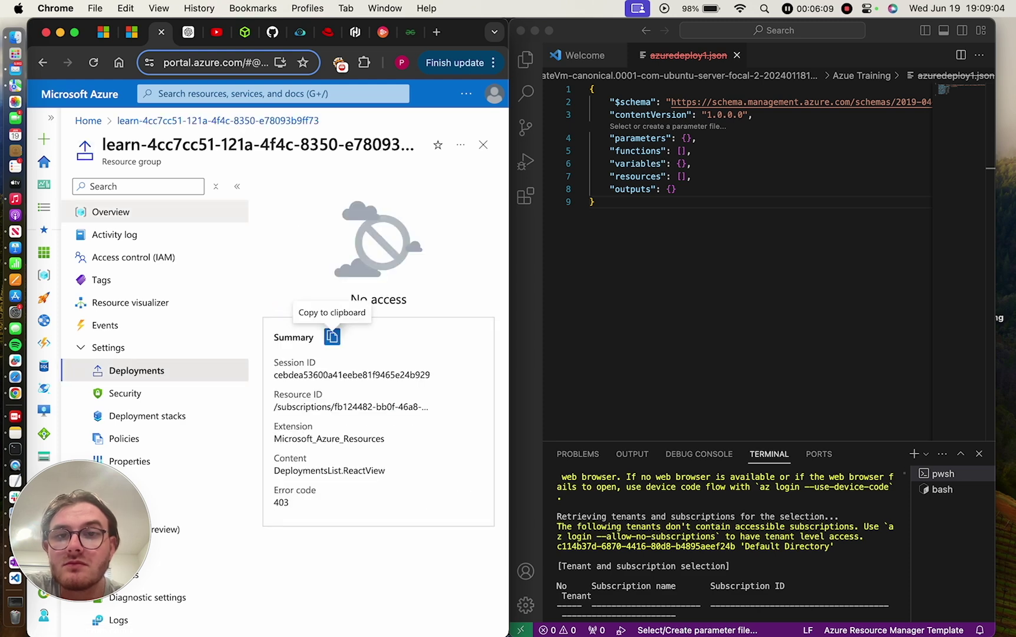
- Reload the Azure portal in full screen, sign in again with the already signed-in Outlook account, and open the resource group's Overview
click(74, 31)
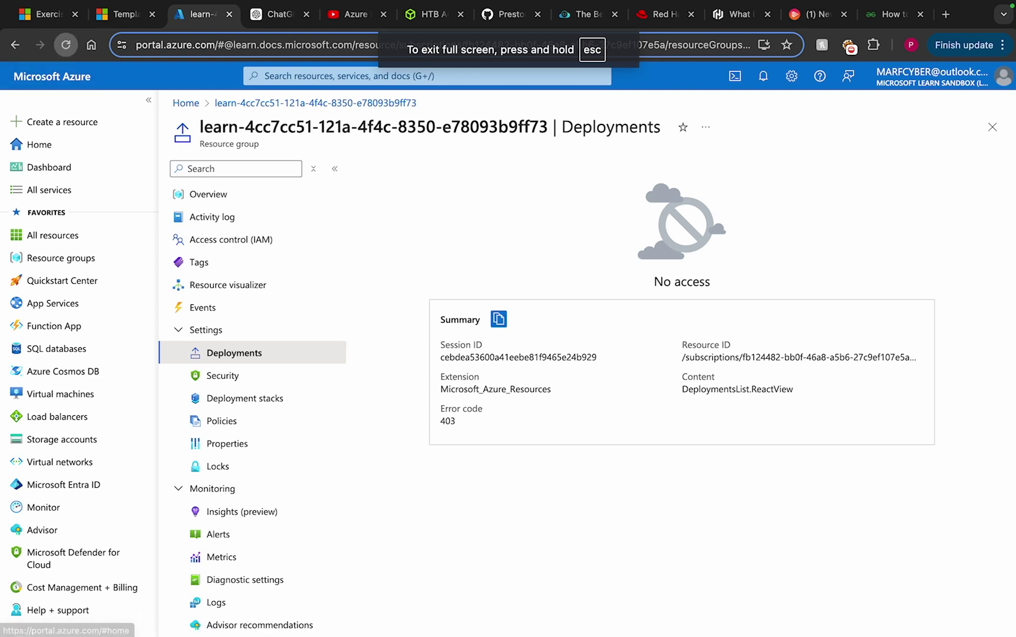
click(66, 45)
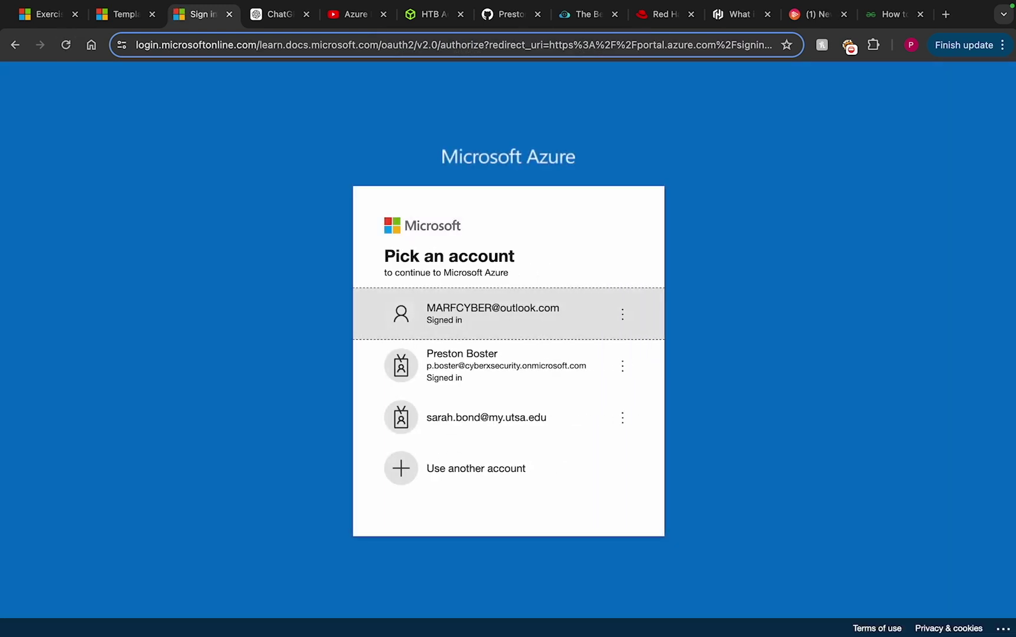
key(Return)
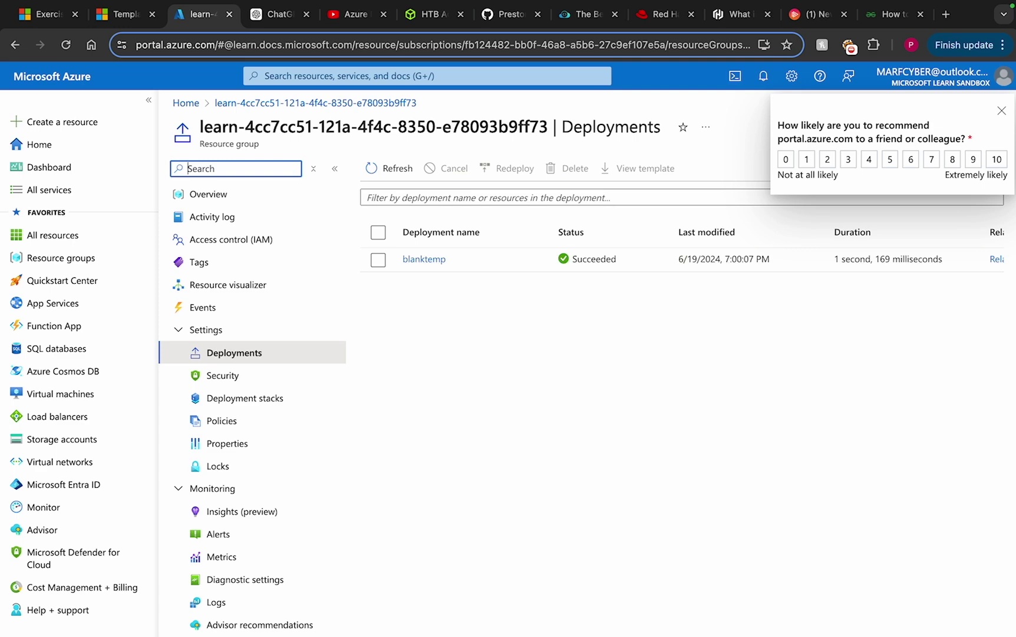
key(ctrl+Up)
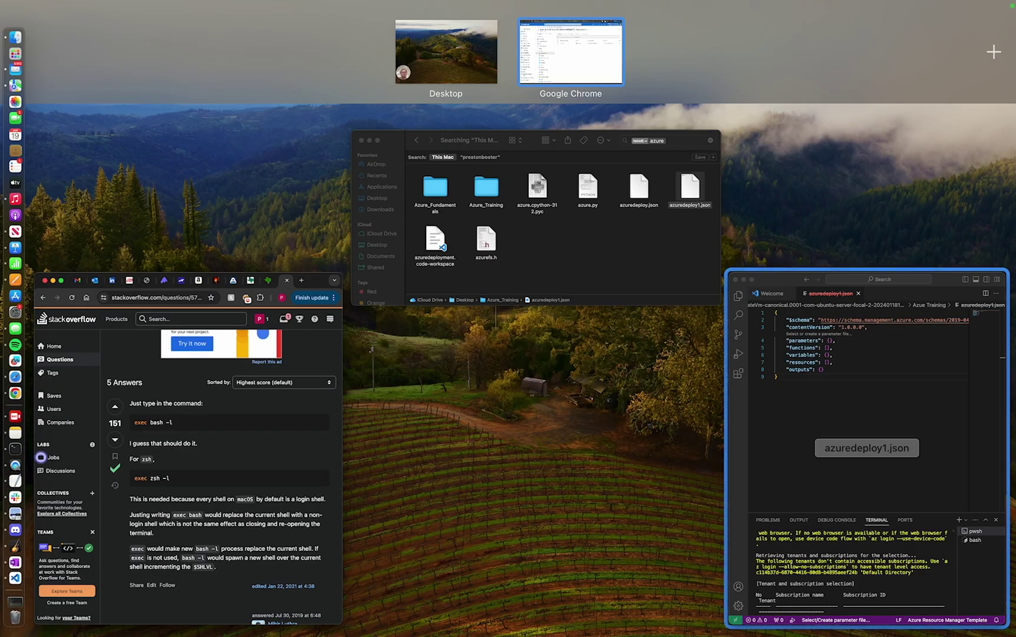
key(ctrl+Up)
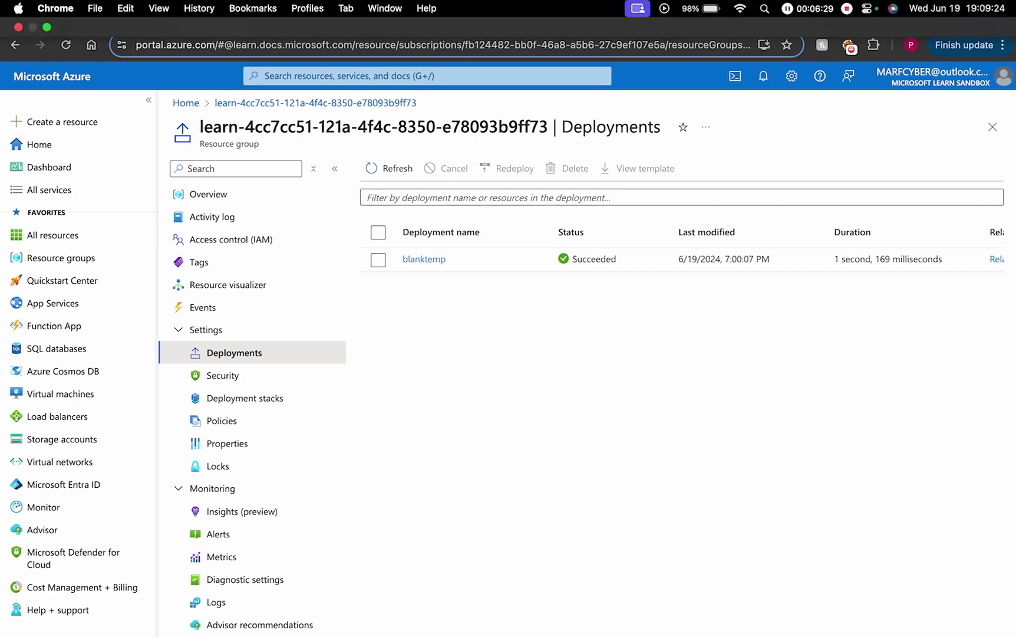
click(208, 194)
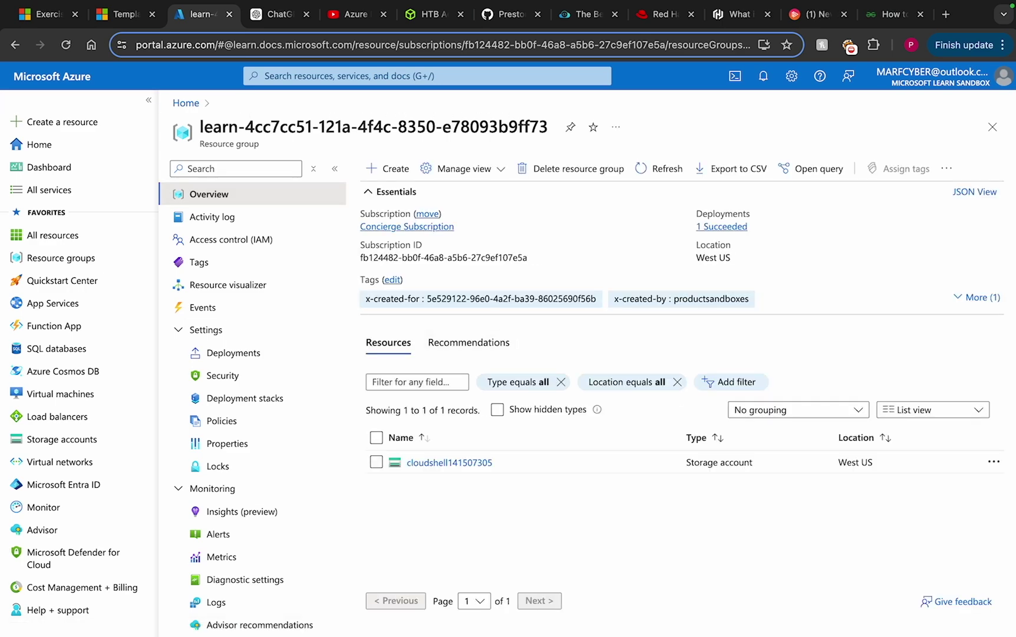
- Take the browser out of full screen and return to the exercise's Deploy the template to Azure section
click(47, 27)
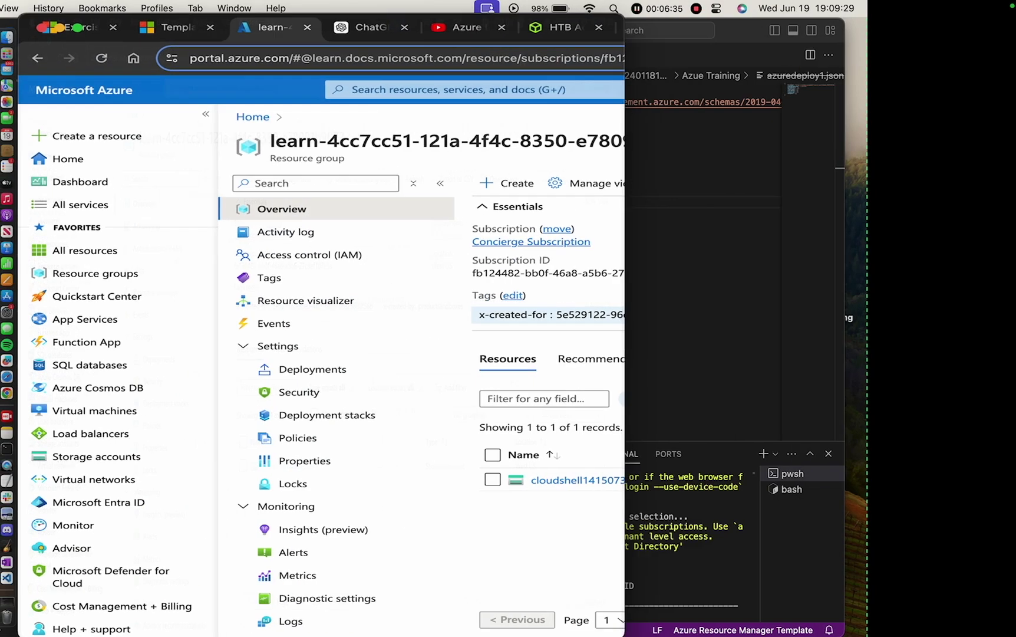
click(549, 319)
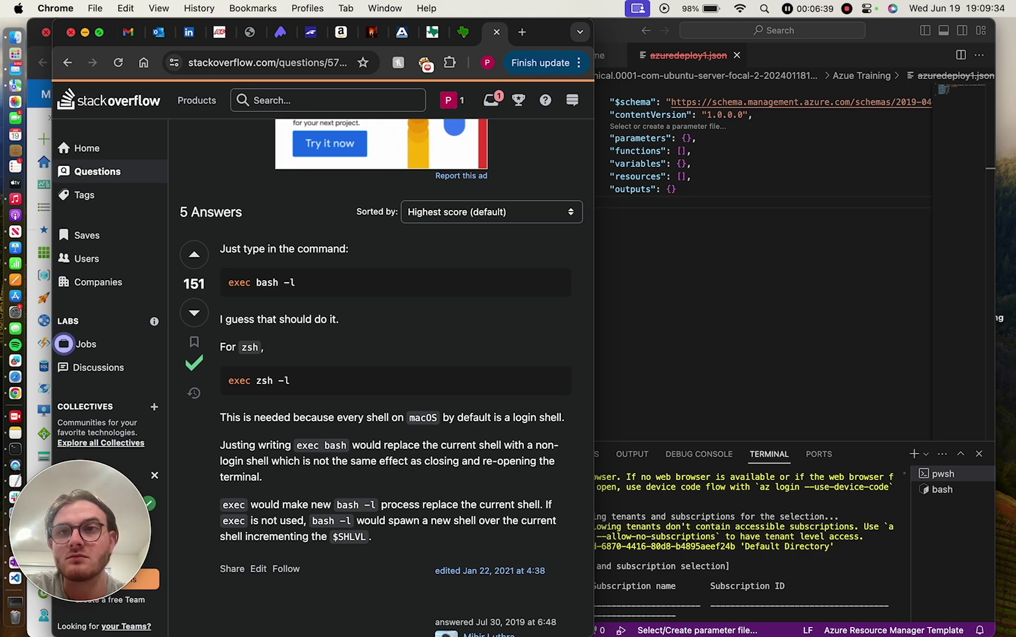
key(super+grave)
key(super+grave)
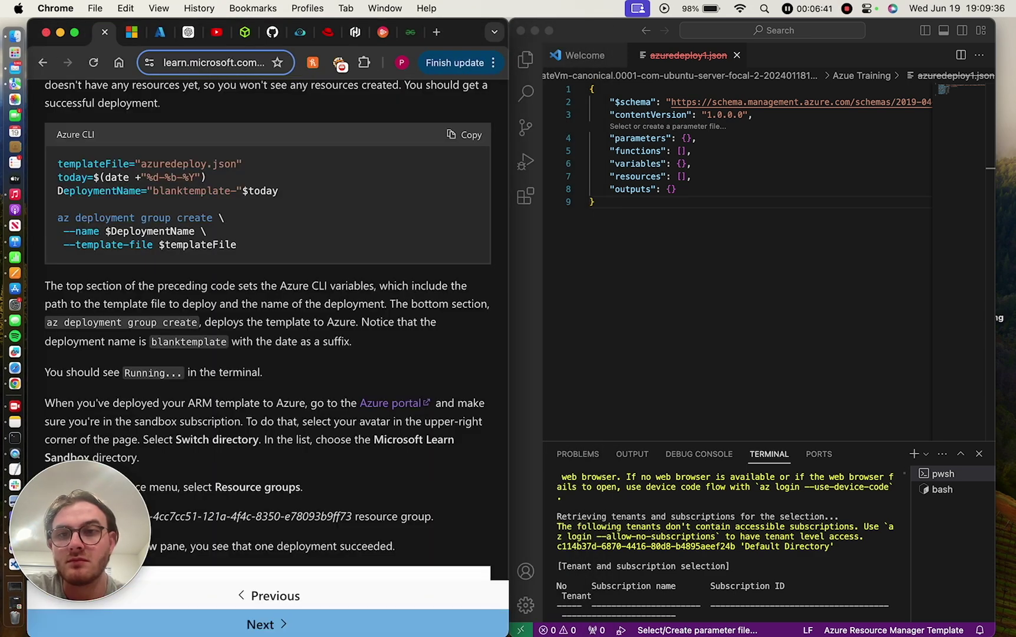
scroll(233, 318, up, 2)
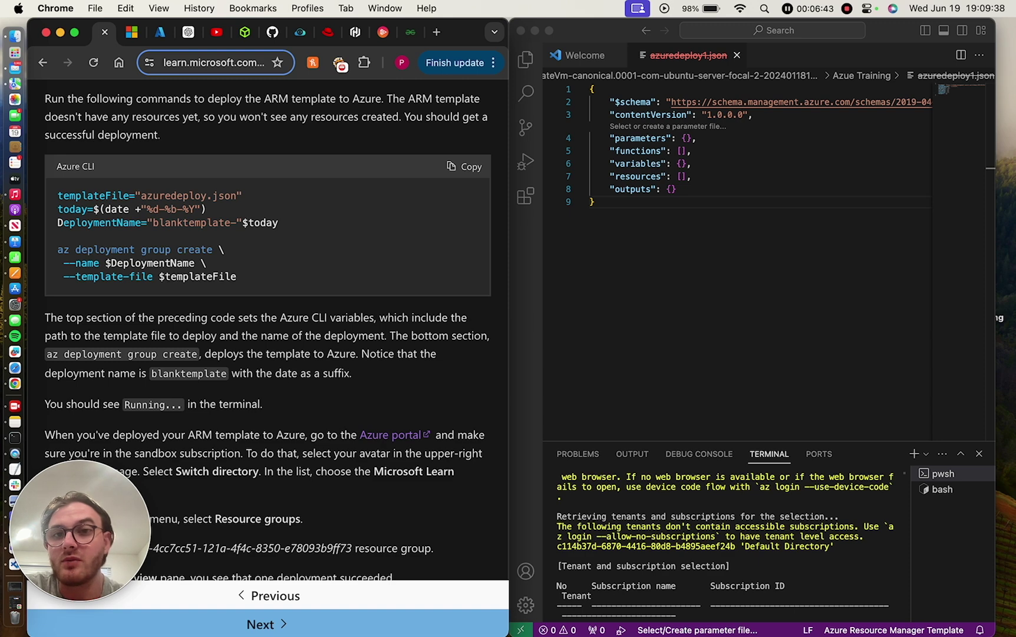
scroll(312, 233, up, 5)
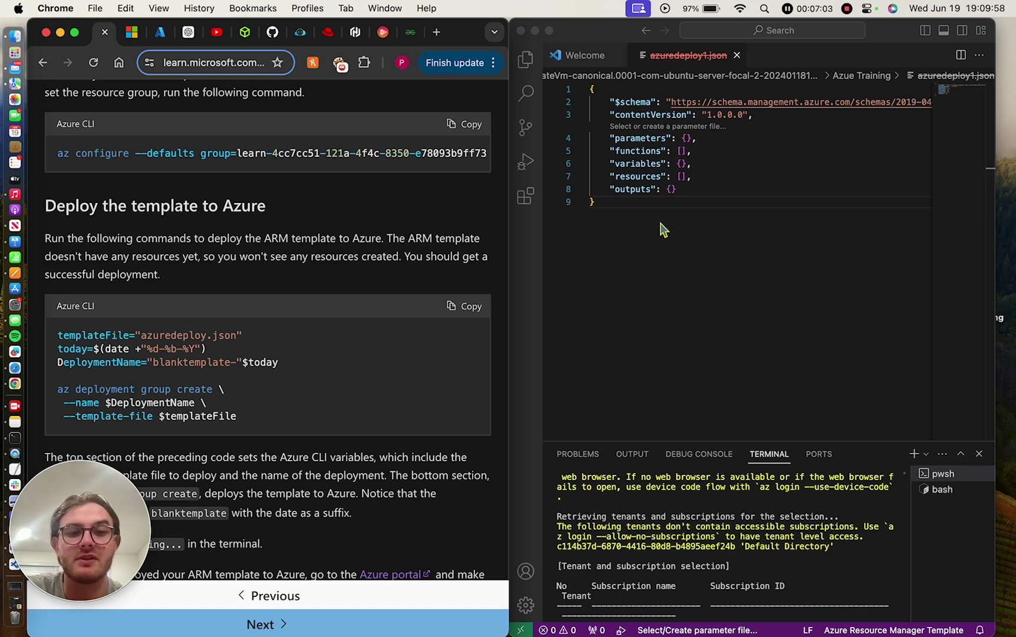
- Examine the last az deployment group create command in the terminal, its full path to azuredeploy1.json, and the JSON output below it
scroll(693, 575, up, 13)
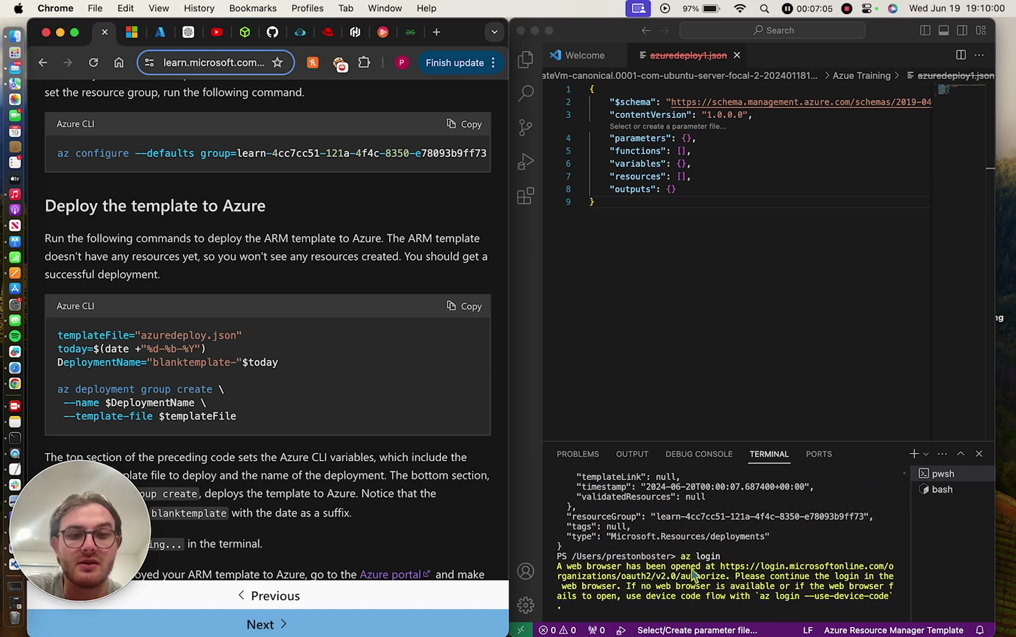
scroll(694, 575, up, 1)
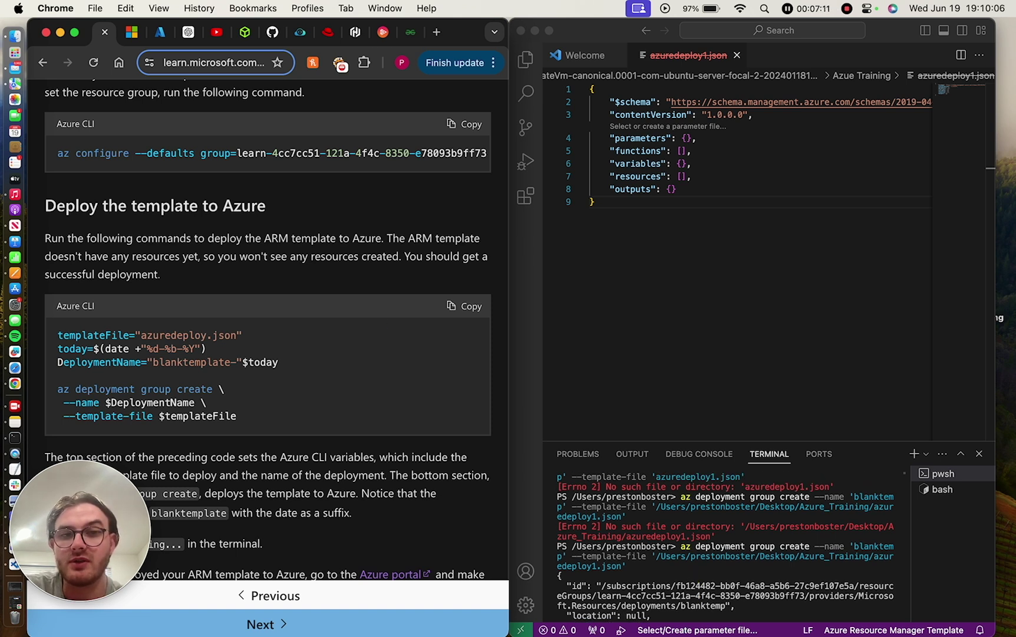
scroll(605, 515, up, 3)
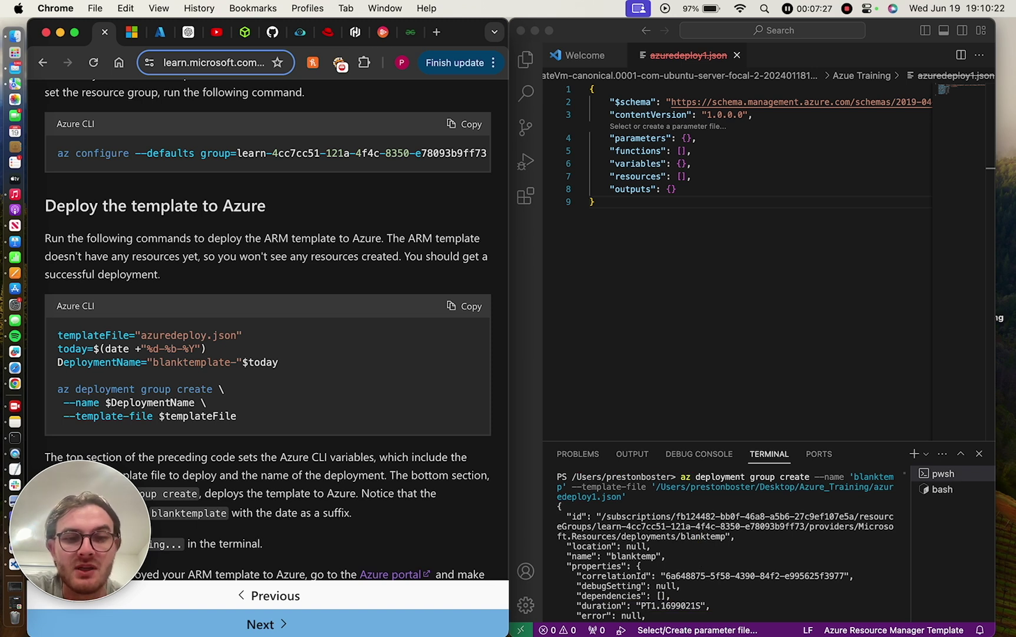
click(652, 486)
drag(653, 486, 672, 486)
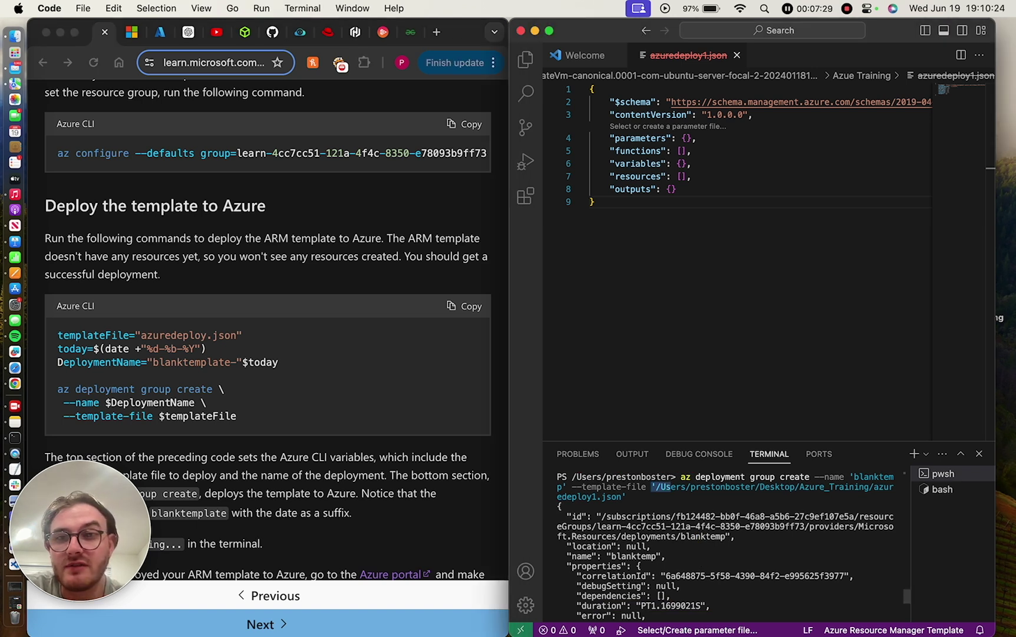
key(super+Tab)
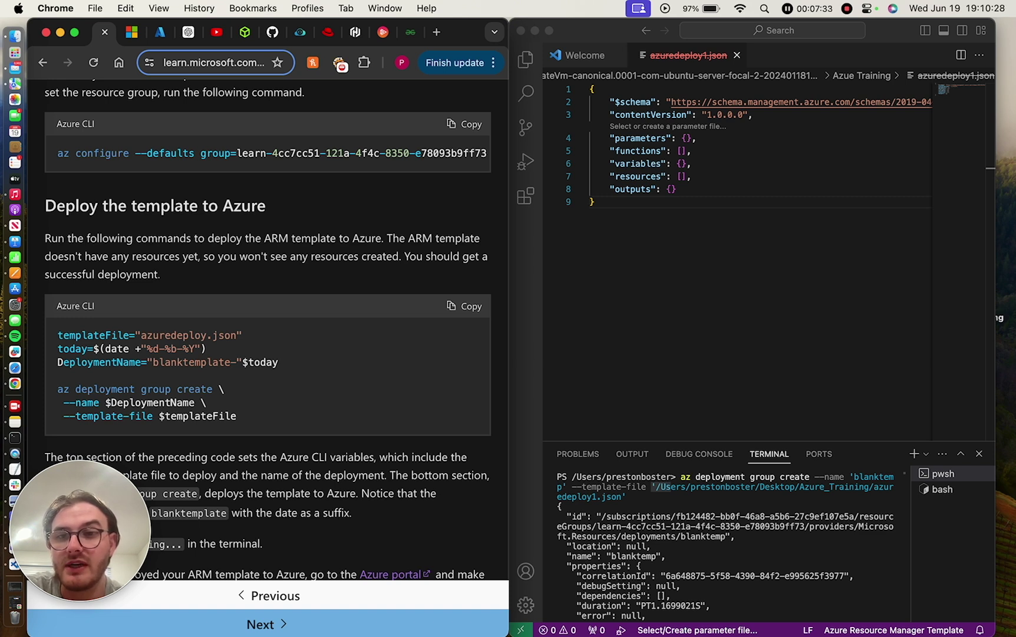
key(super+Tab)
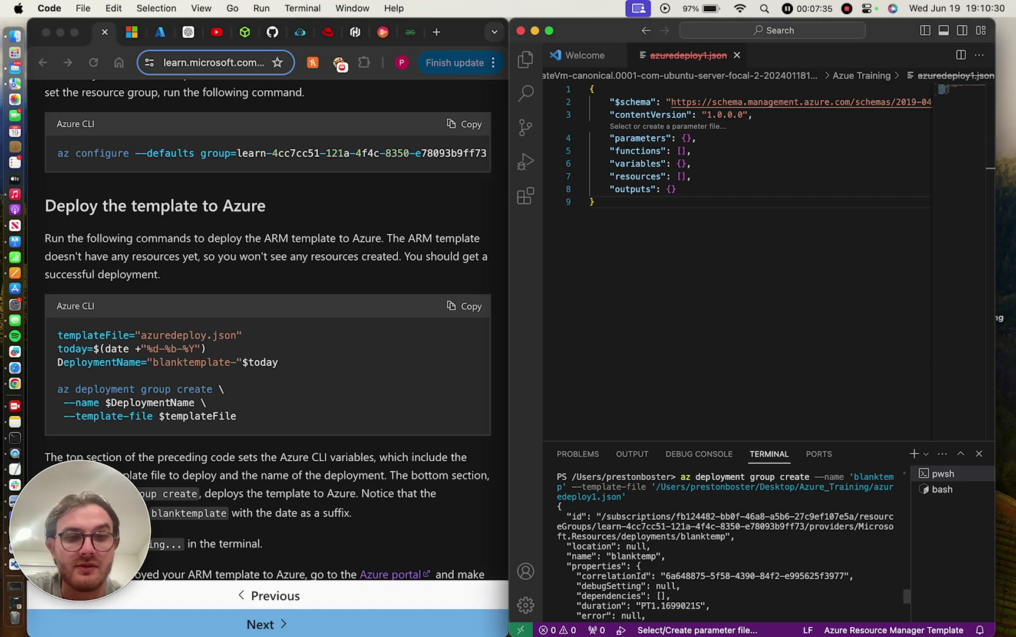
drag(651, 487, 864, 487)
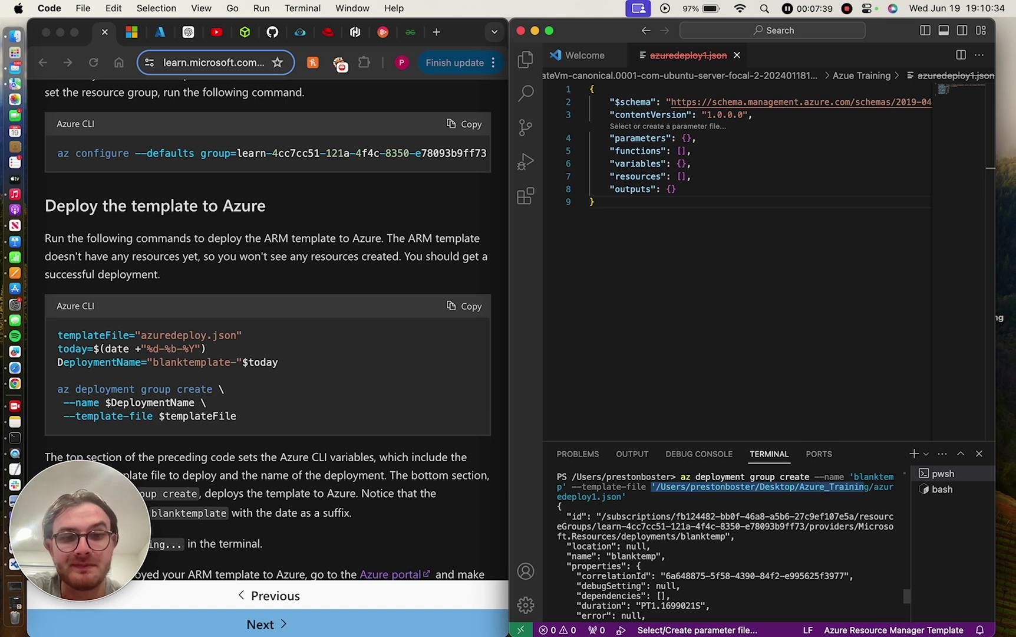
click(635, 510)
scroll(636, 501, up, 1)
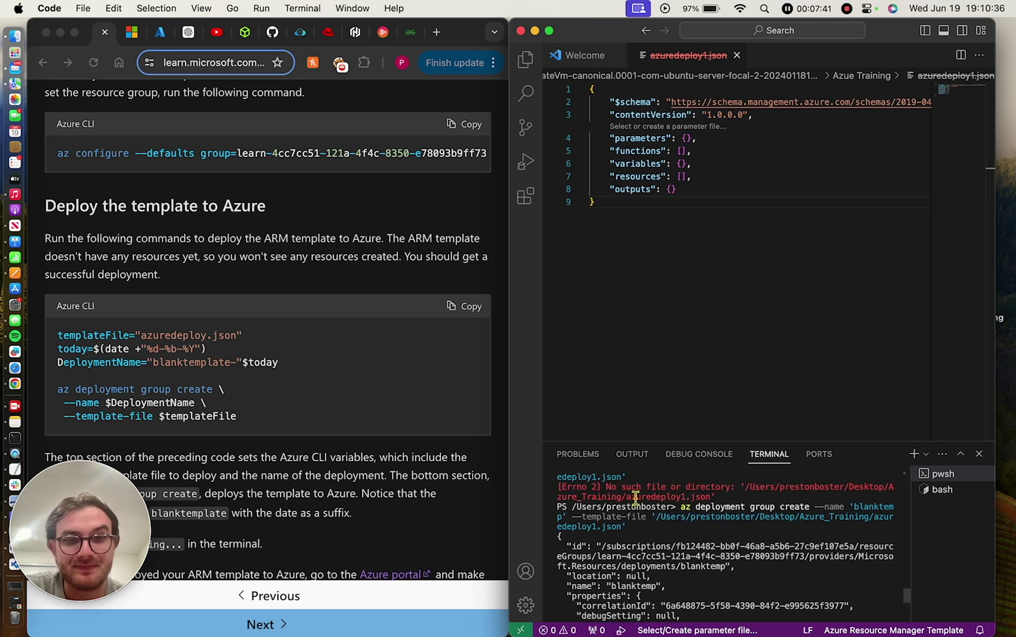
scroll(640, 531, down, 3)
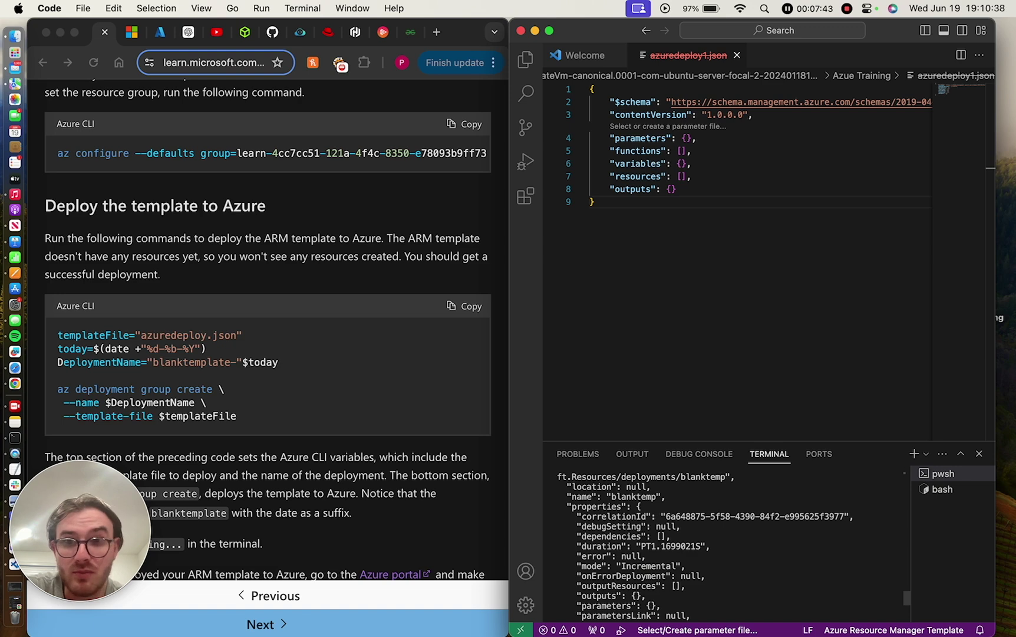
scroll(616, 536, down, 5)
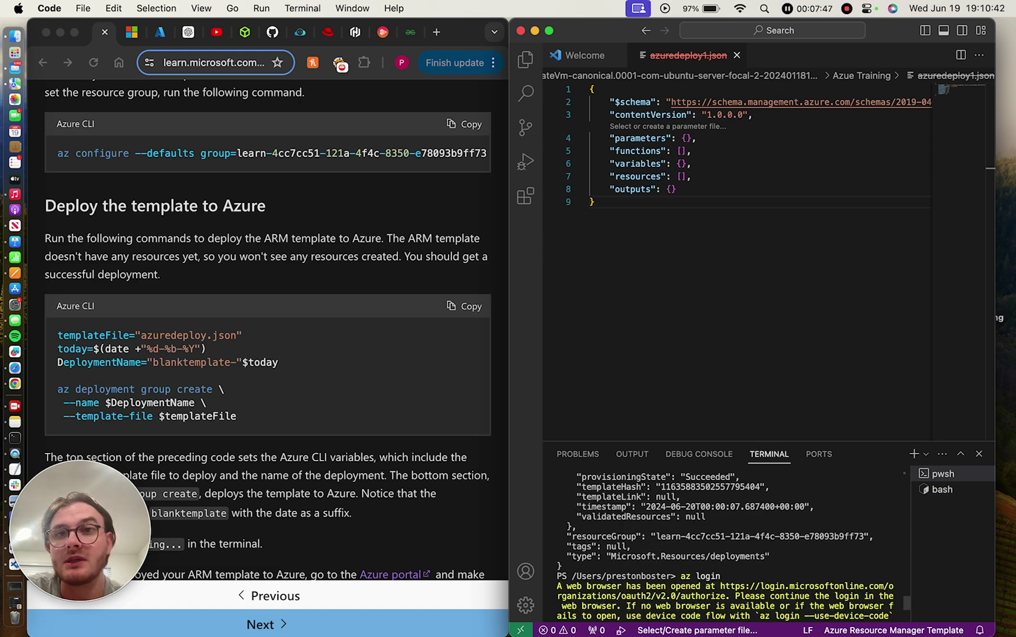
- View the resource group's deployments in the Azure portal again and go to the end of the az login output in the terminal
click(132, 32)
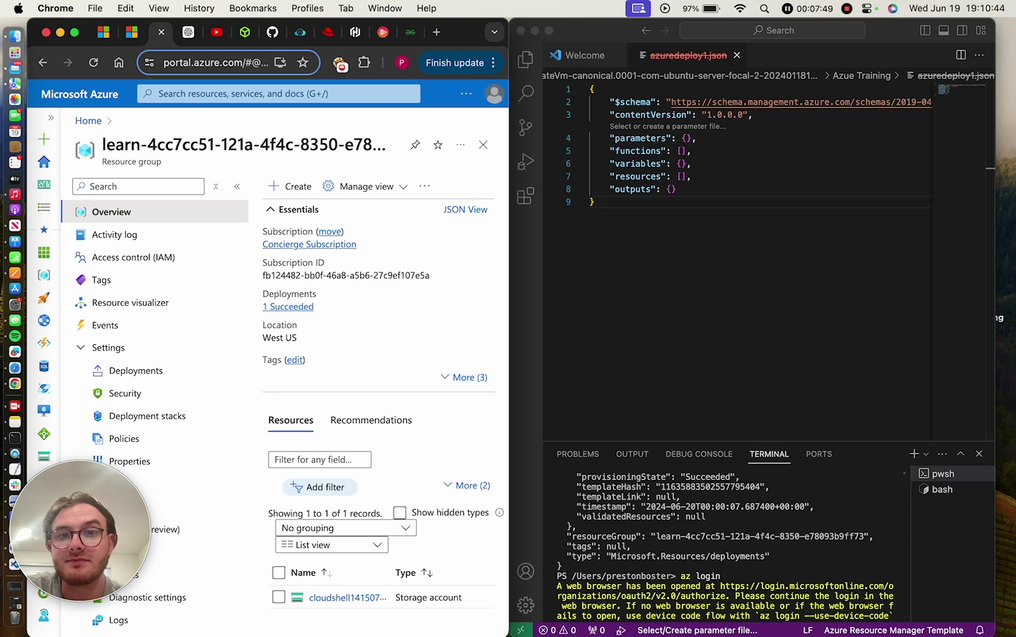
click(288, 306)
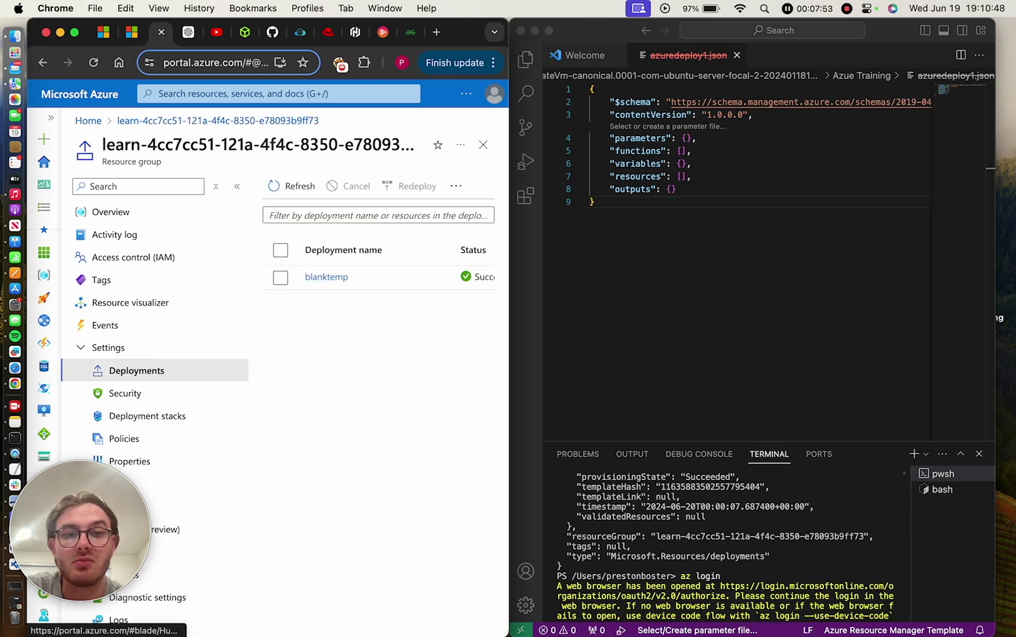
scroll(684, 481, up, 6)
scroll(683, 481, down, 10)
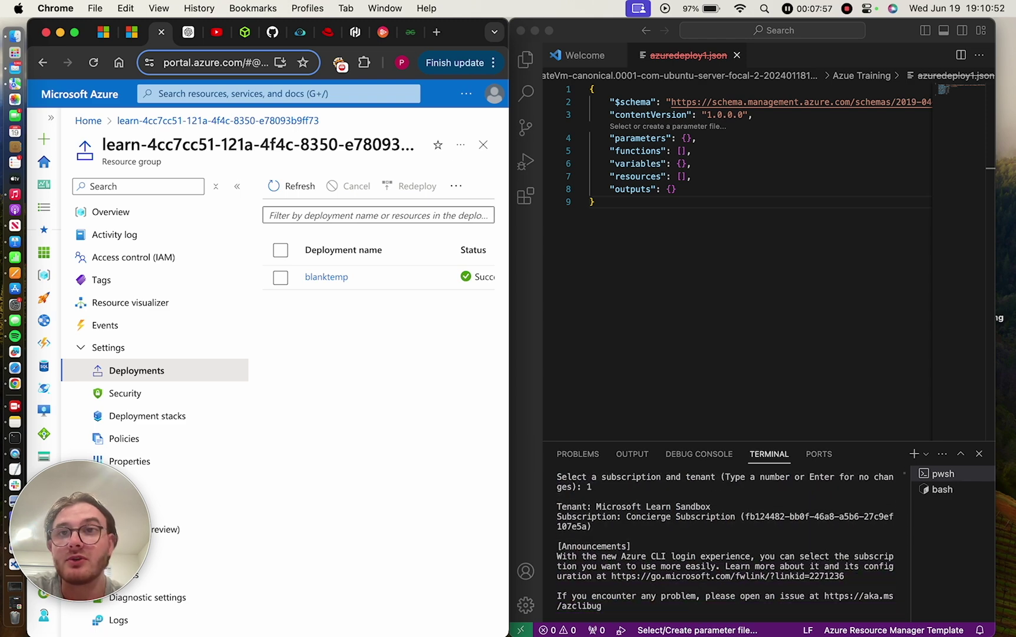
- Find the sample JSON with the storage account resource under Add a resource to the ARM template, and switch to Visual Studio Code
click(104, 32)
scroll(253, 324, down, 5)
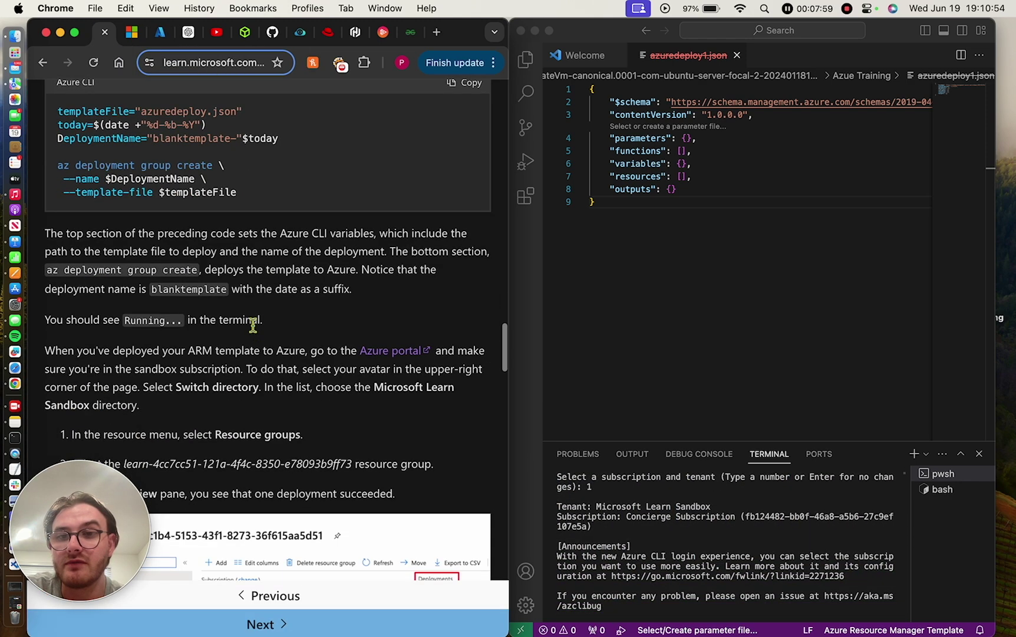
scroll(253, 324, down, 10)
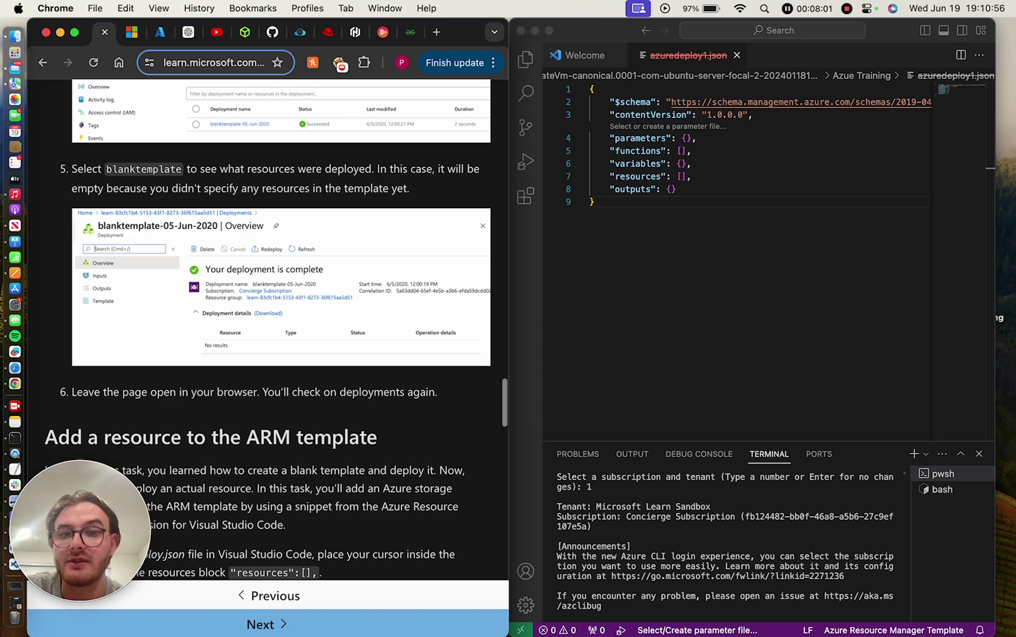
scroll(194, 204, down, 10)
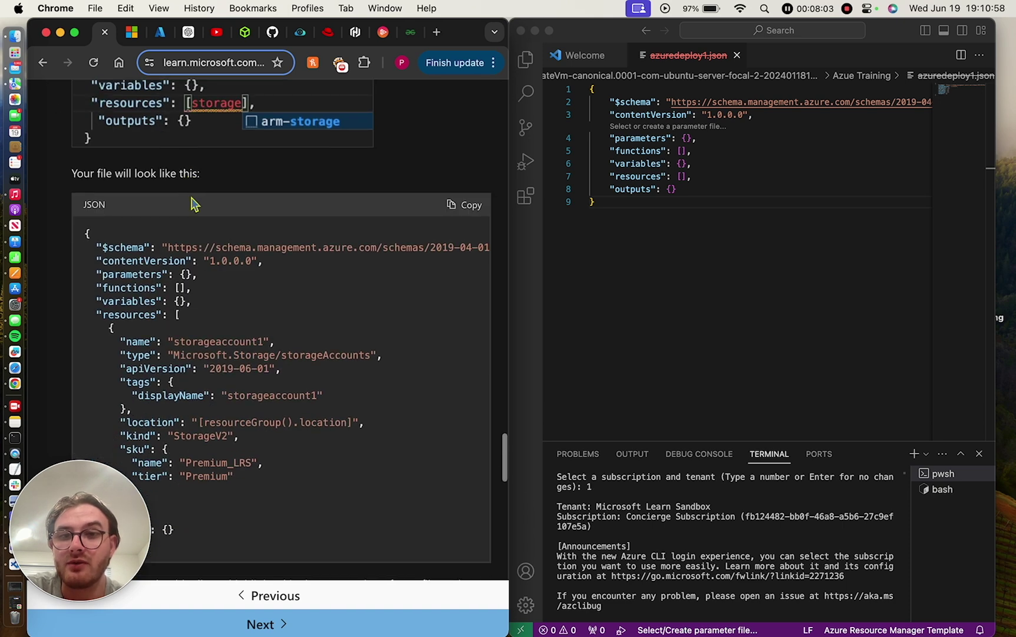
scroll(195, 203, down, 3)
key(super+Tab)
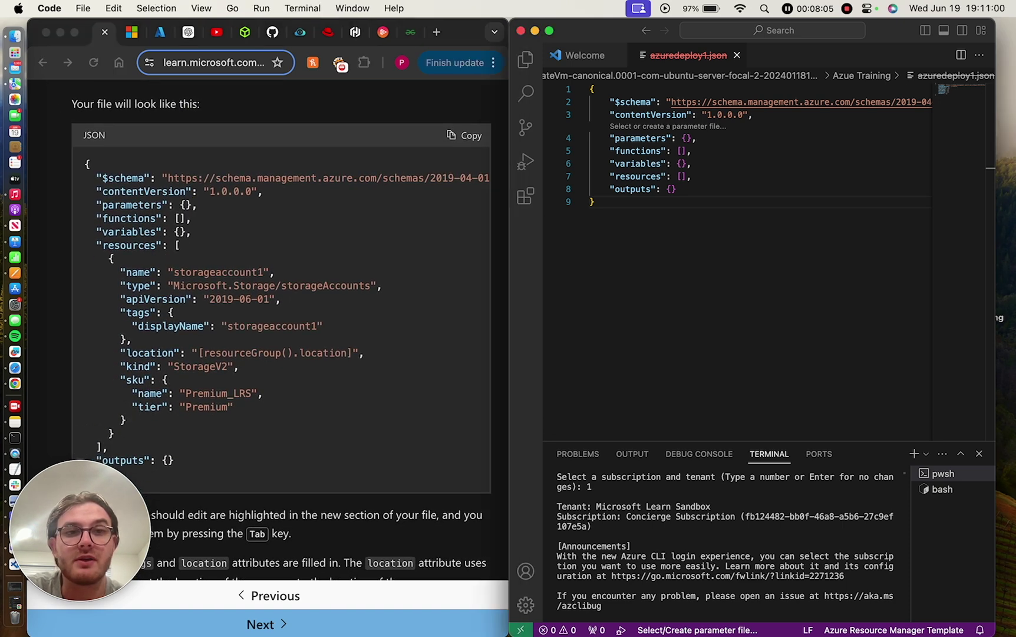
- Delete the entire existing template content from azuredeploy1.json, leaving the file empty
drag(595, 202, 586, 96)
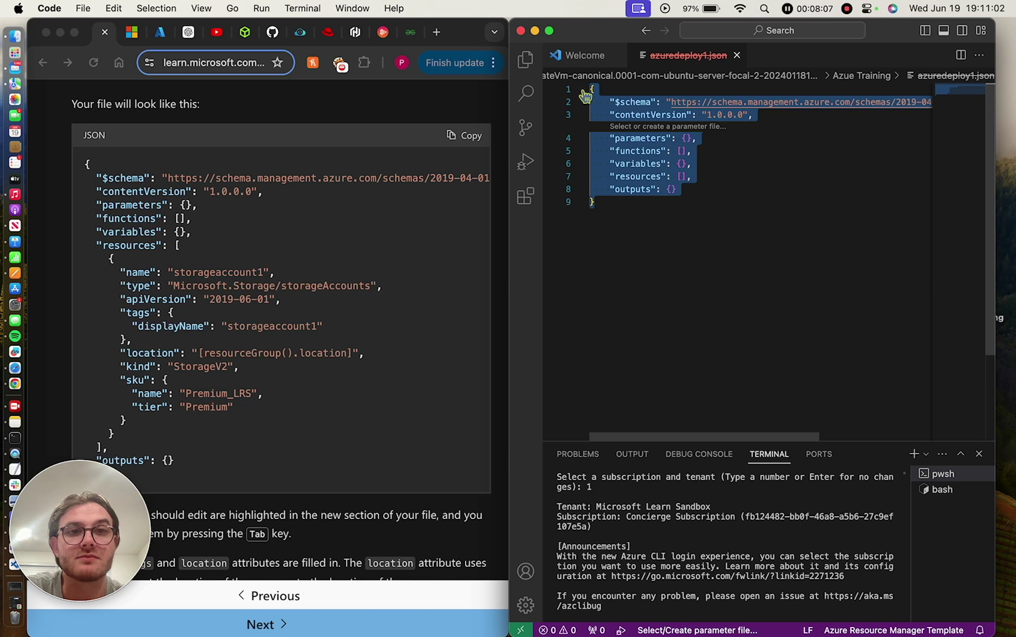
key(BackSpace)
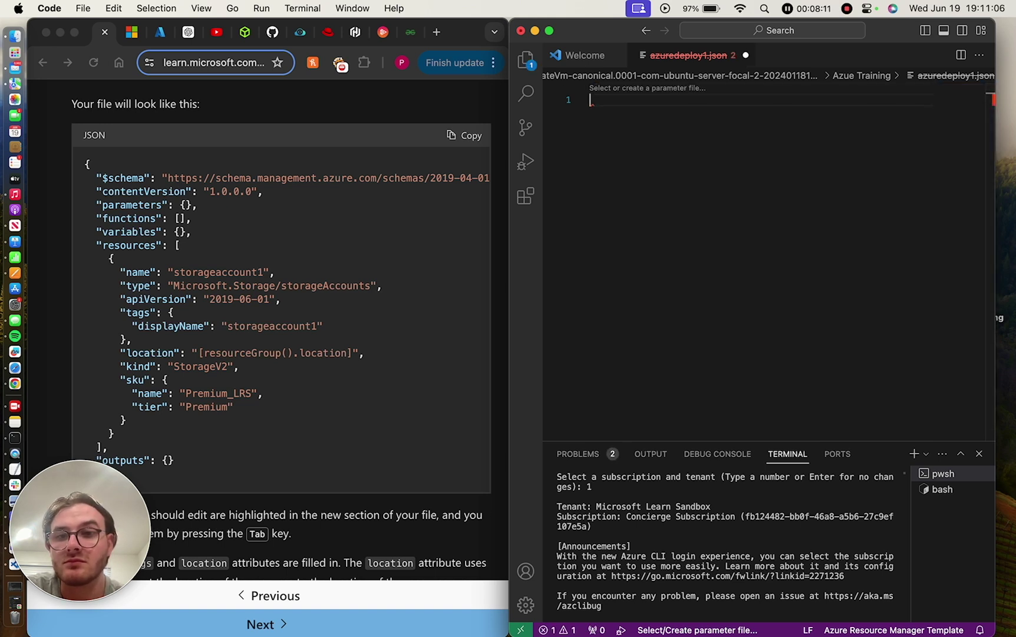
- Review the exercise instructions from the sample storage account JSON through the name and sku changes to Deploy the updated ARM template
scroll(227, 307, down, 2)
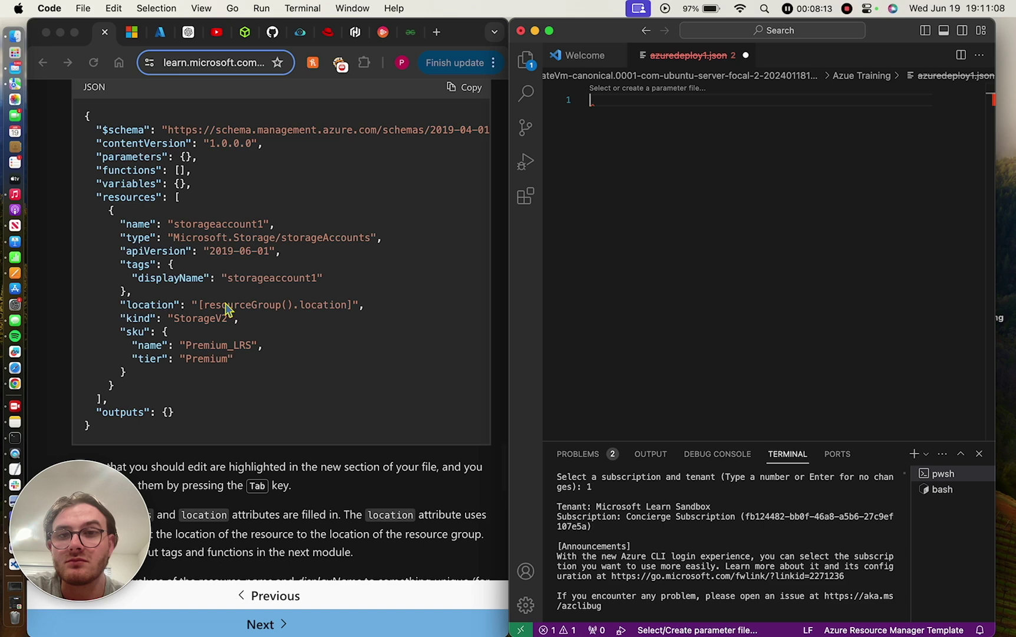
scroll(227, 306, up, 1)
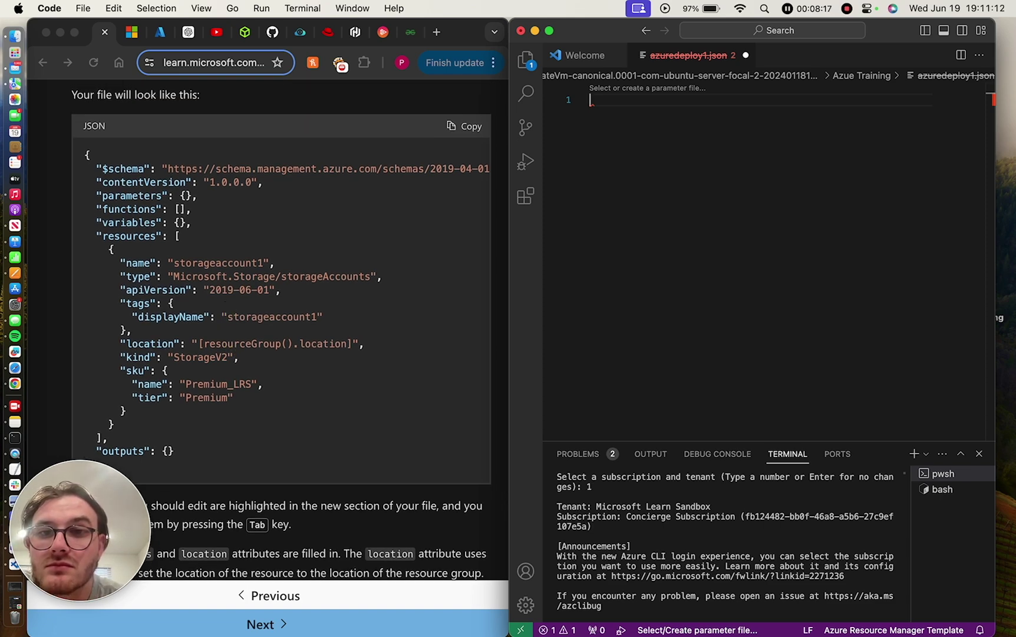
scroll(282, 330, down, 5)
scroll(309, 277, down, 6)
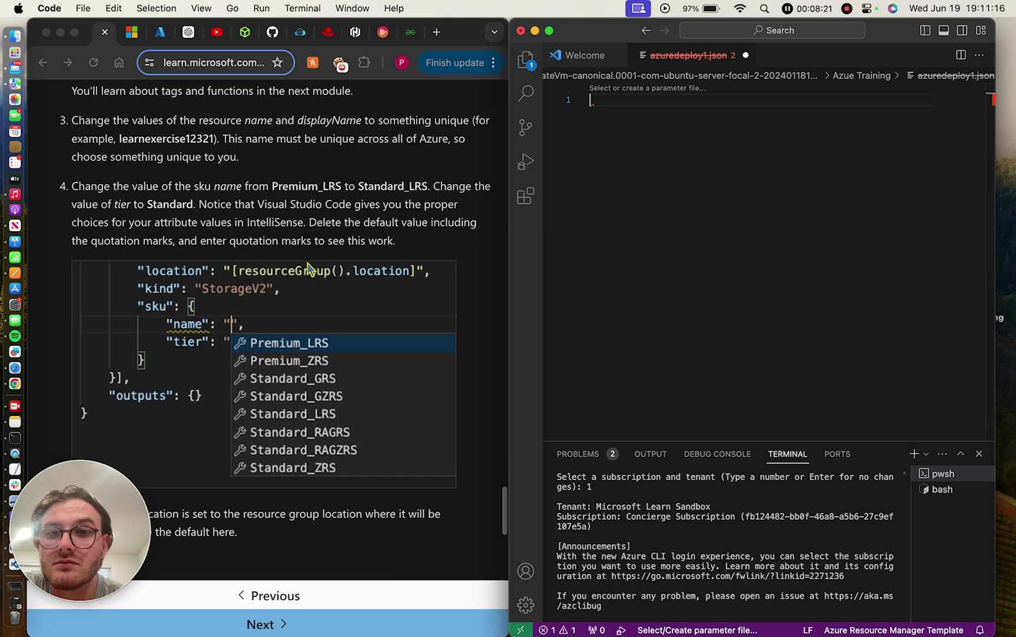
scroll(310, 269, down, 4)
scroll(310, 268, down, 7)
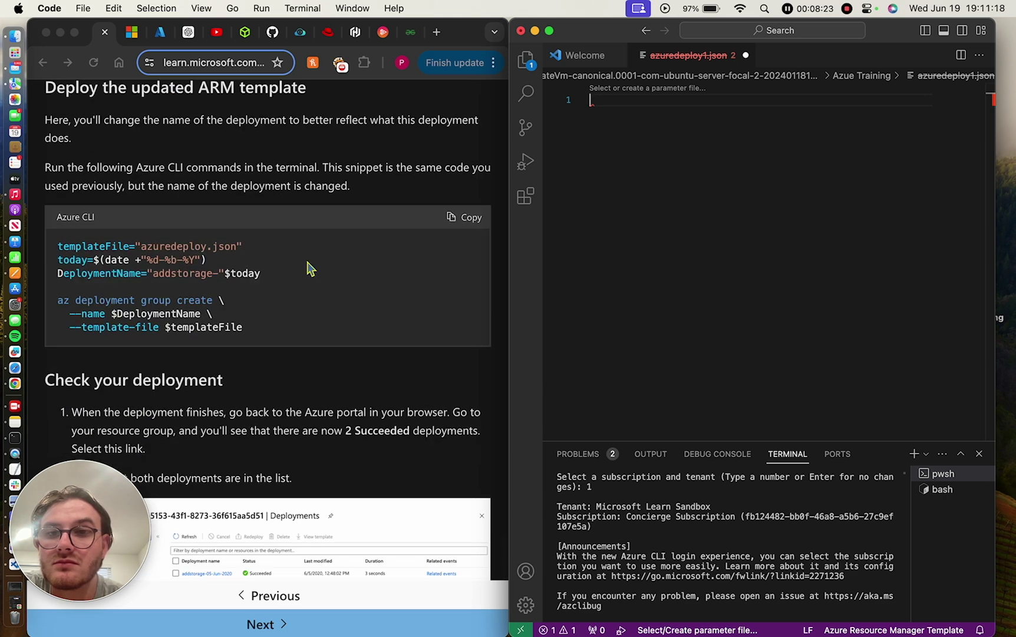
scroll(311, 268, up, 6)
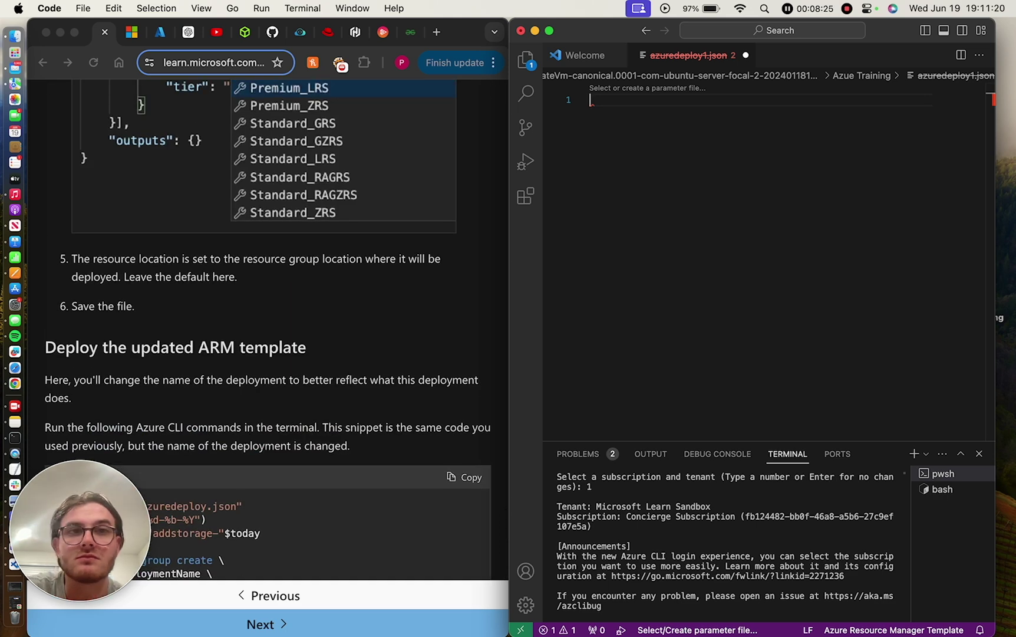